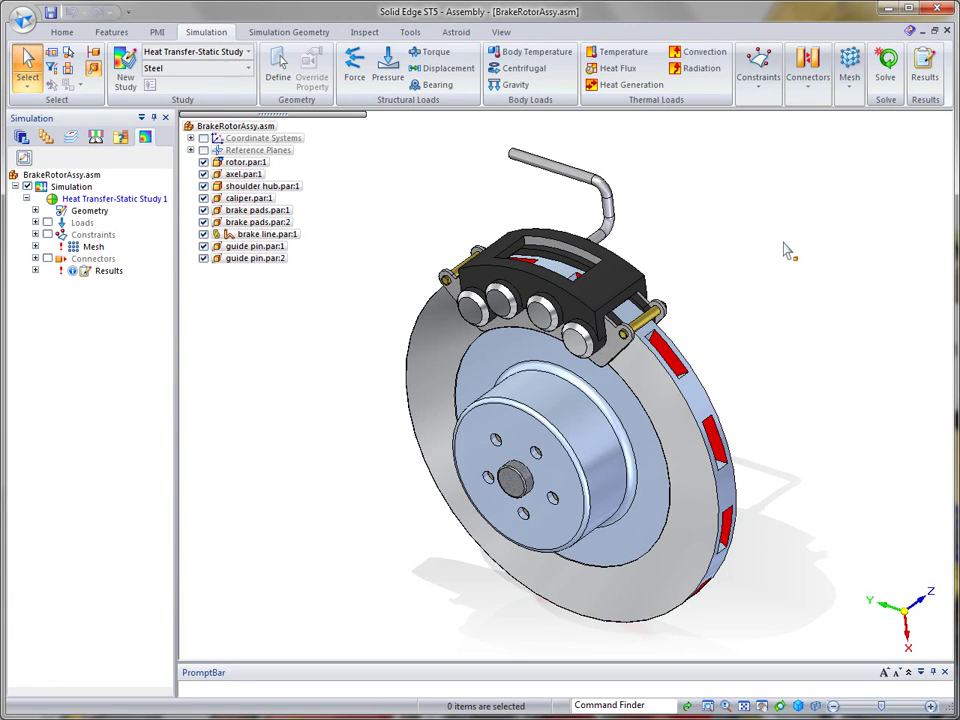
# Step: Apply the 'rotor and hub' display configuration and hide shoulder hub.par so only the rotor shows
pyautogui.moveTo(787, 252); pyautogui.dragTo(743, 290, button='middle')
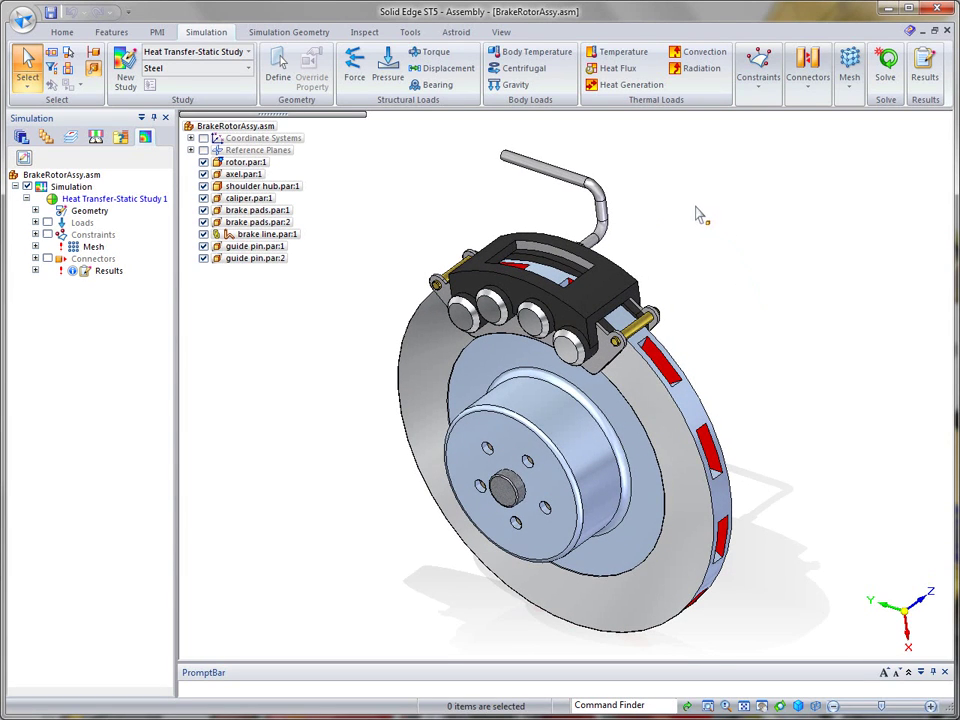
pyautogui.click(63, 32)
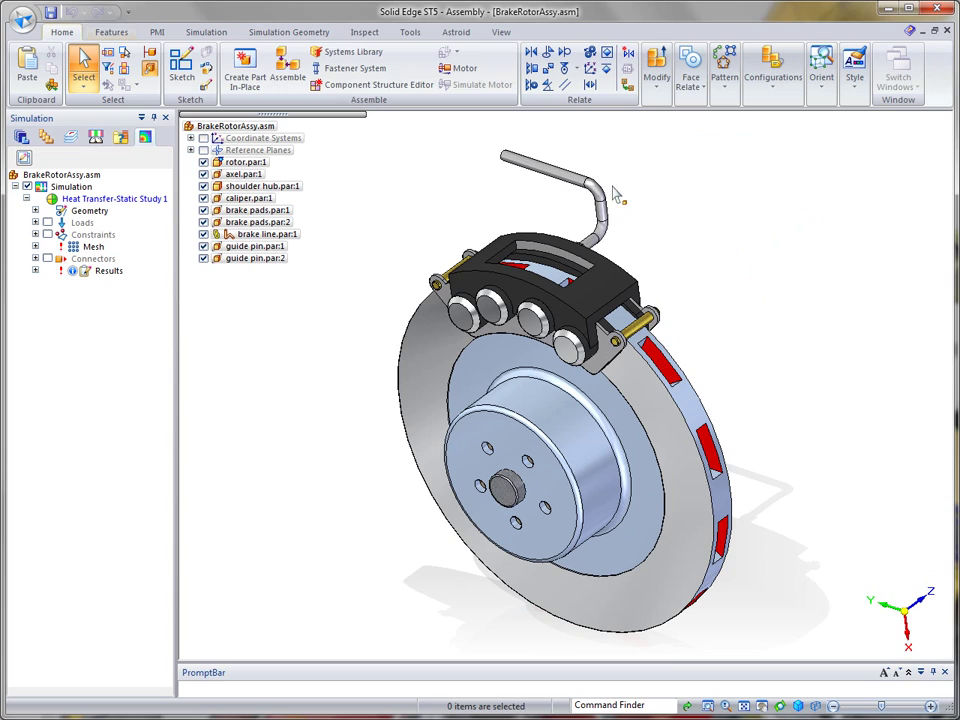
pyautogui.click(659, 88)
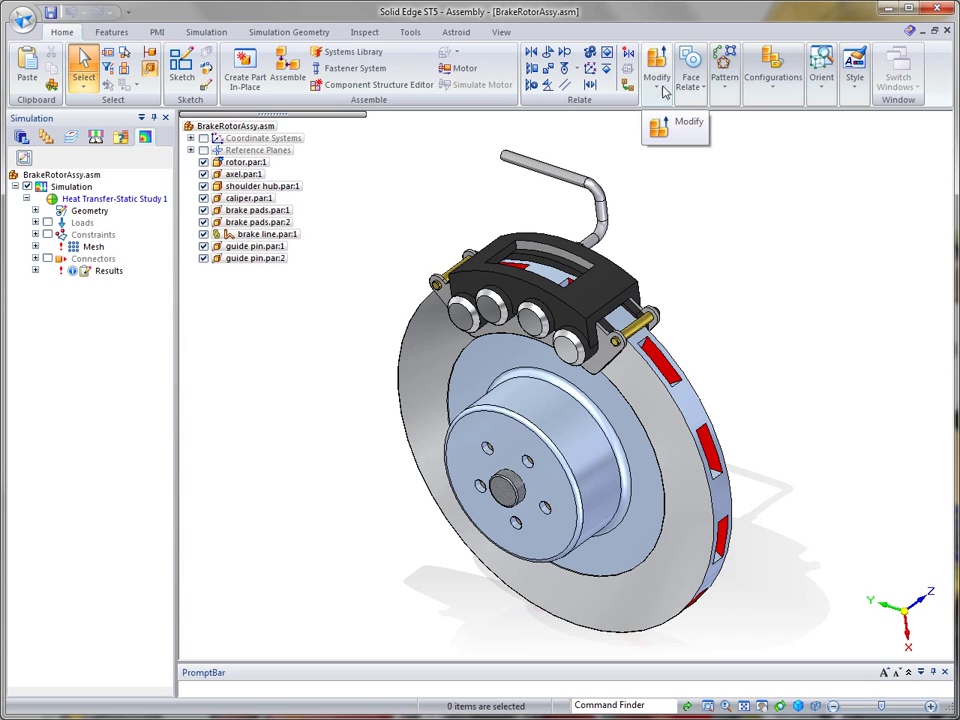
pyautogui.click(771, 88)
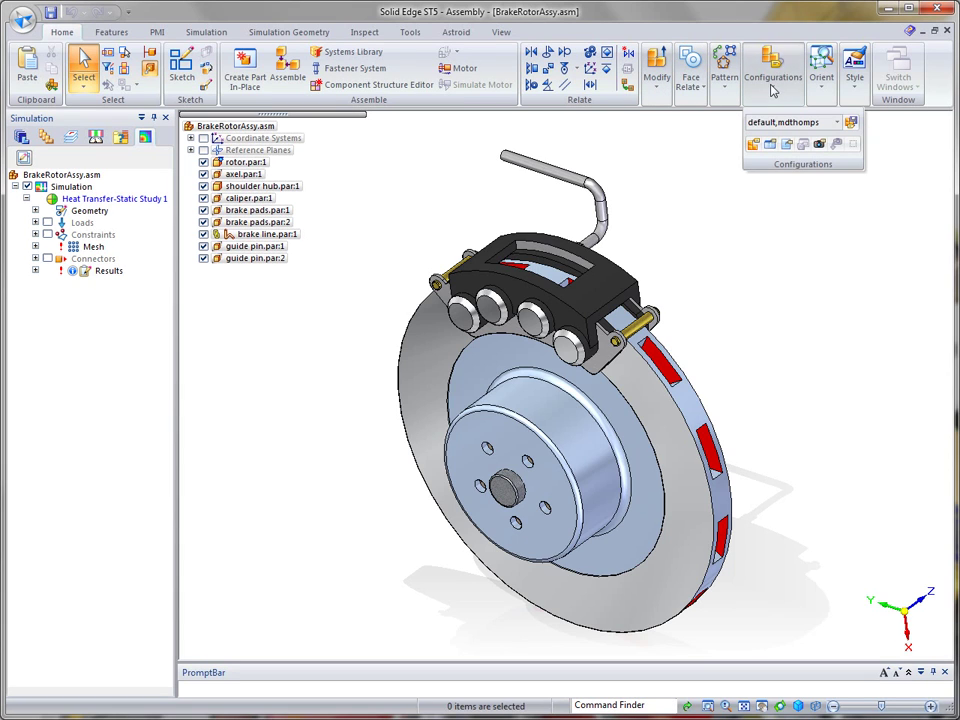
pyautogui.click(753, 144)
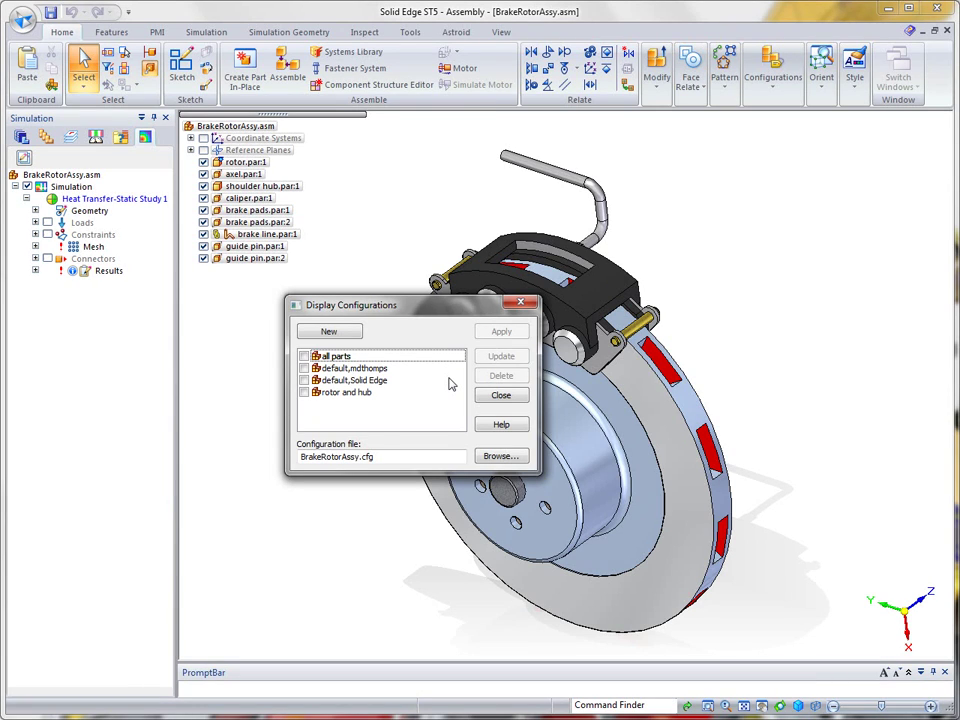
pyautogui.click(349, 393)
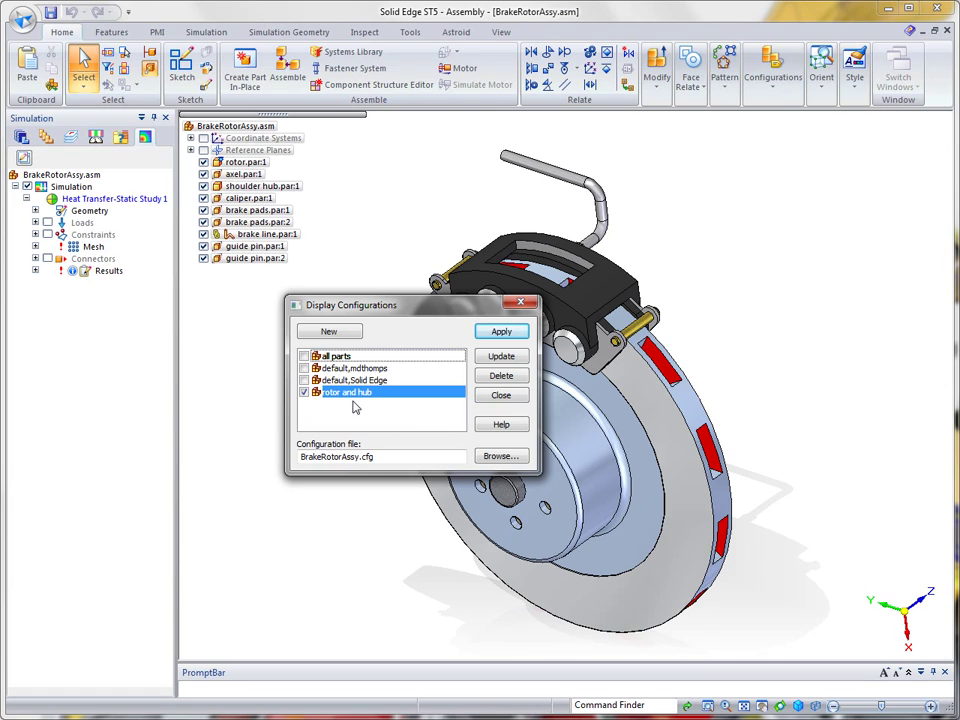
pyautogui.click(506, 334)
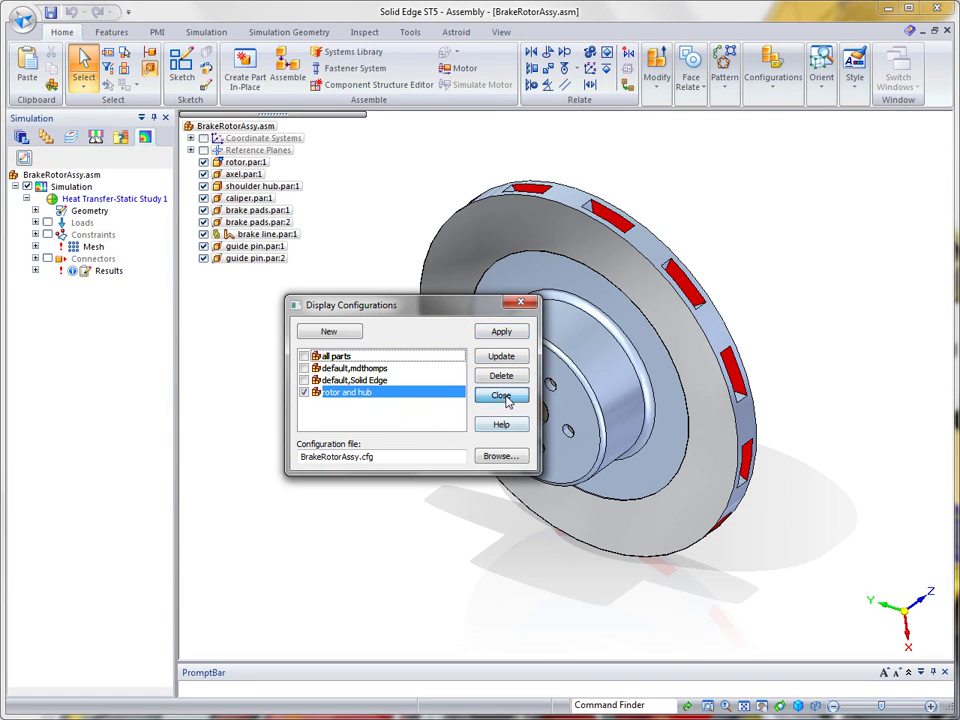
pyautogui.click(501, 396)
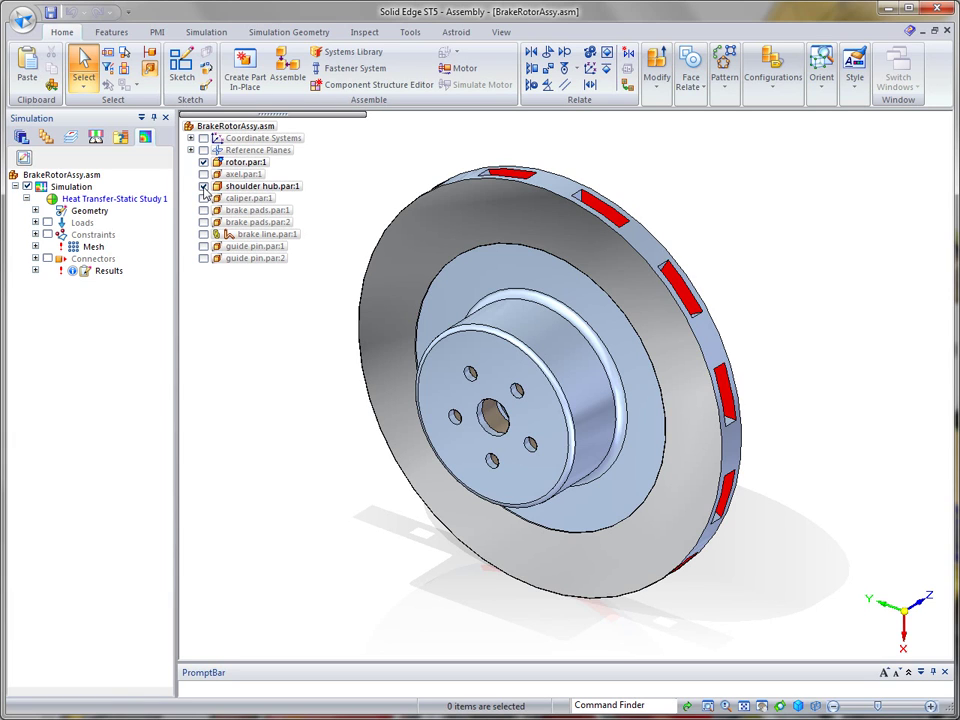
pyautogui.click(203, 186)
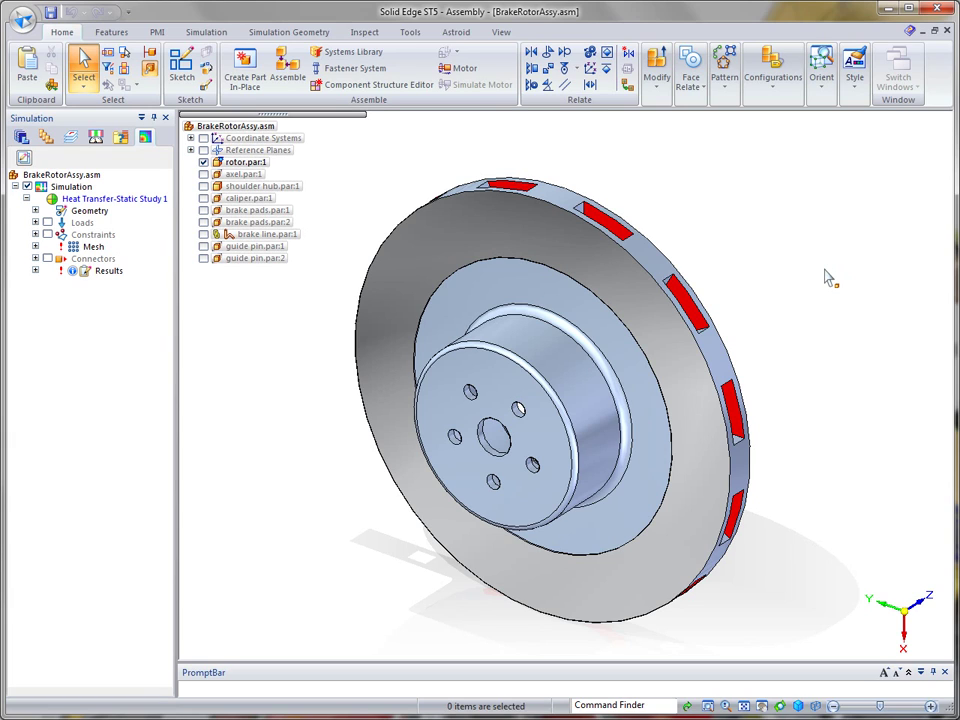
# Step: Create a Steady State Heat Transfer study with the rotor selected as its geometry
pyautogui.click(204, 33)
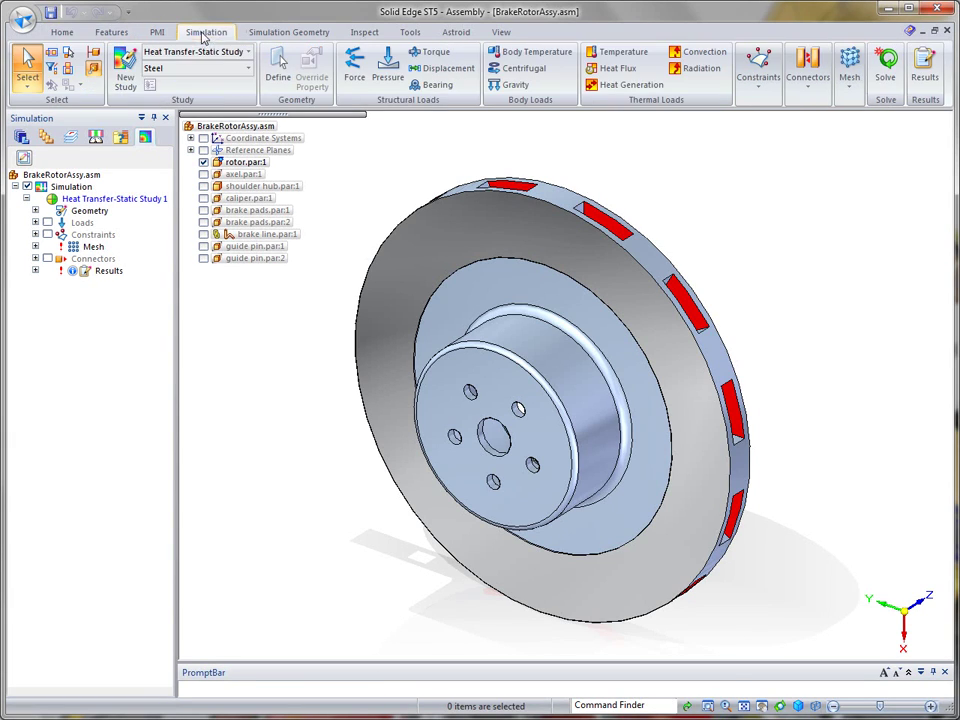
pyautogui.click(125, 75)
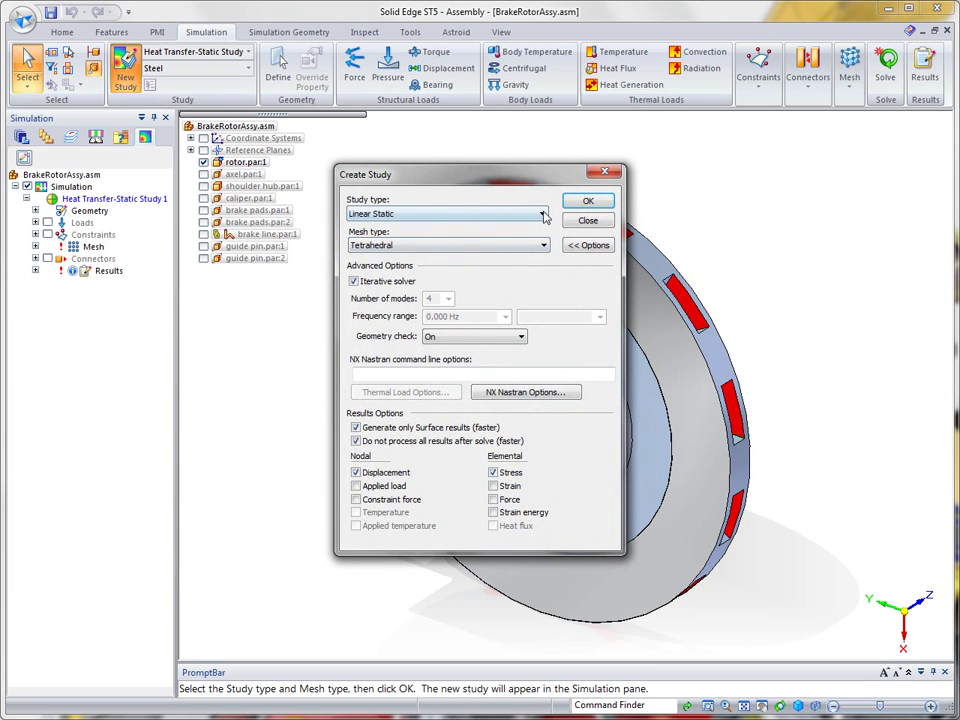
pyautogui.click(543, 214)
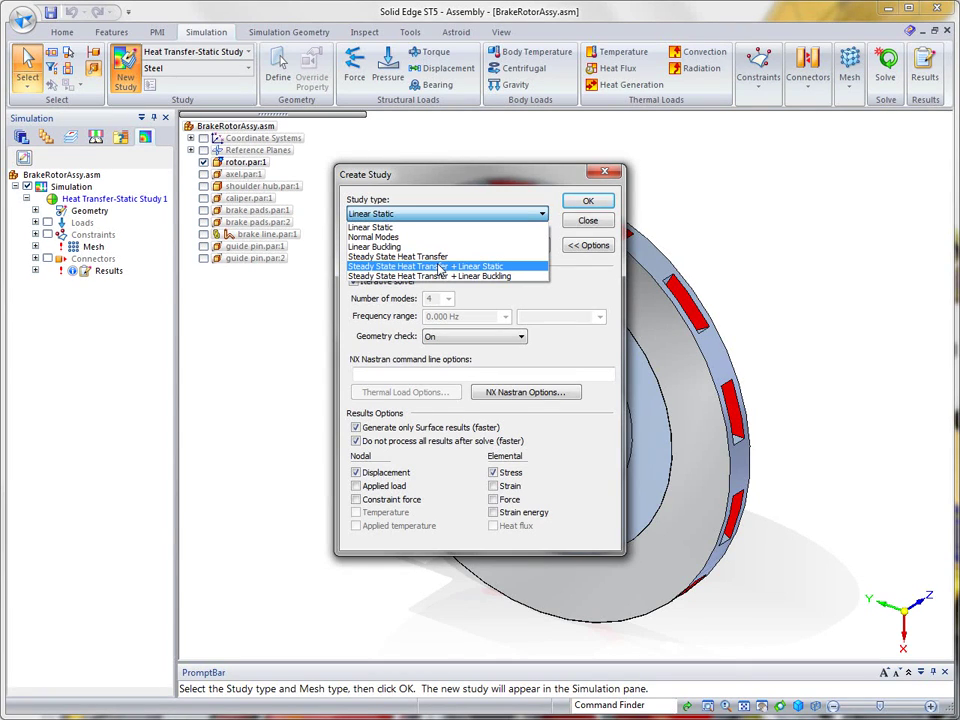
pyautogui.press('Escape')
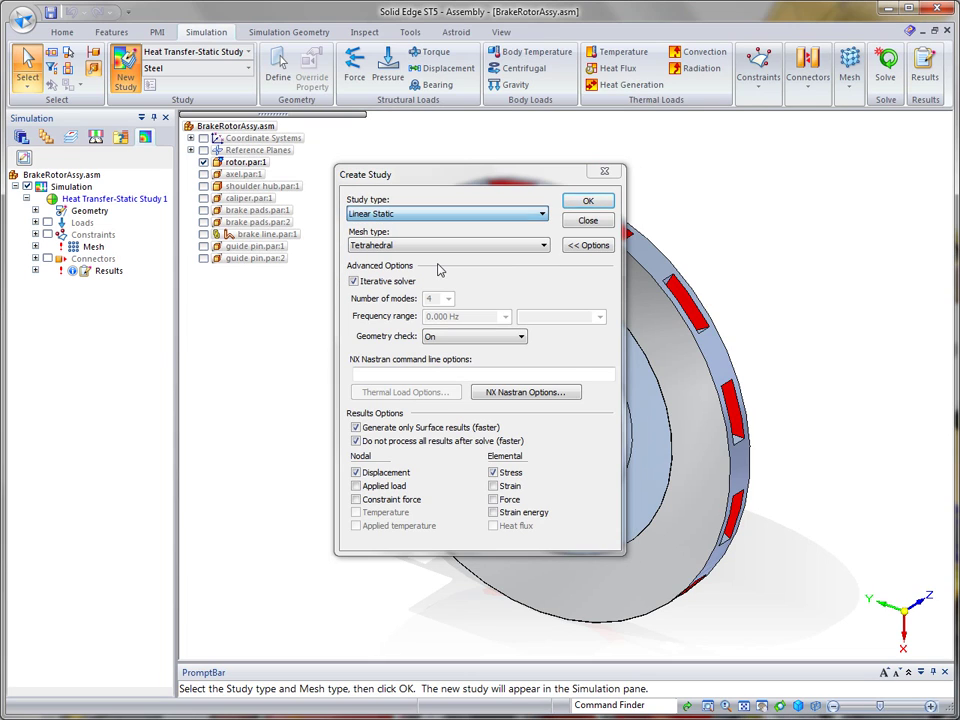
pyautogui.click(544, 215)
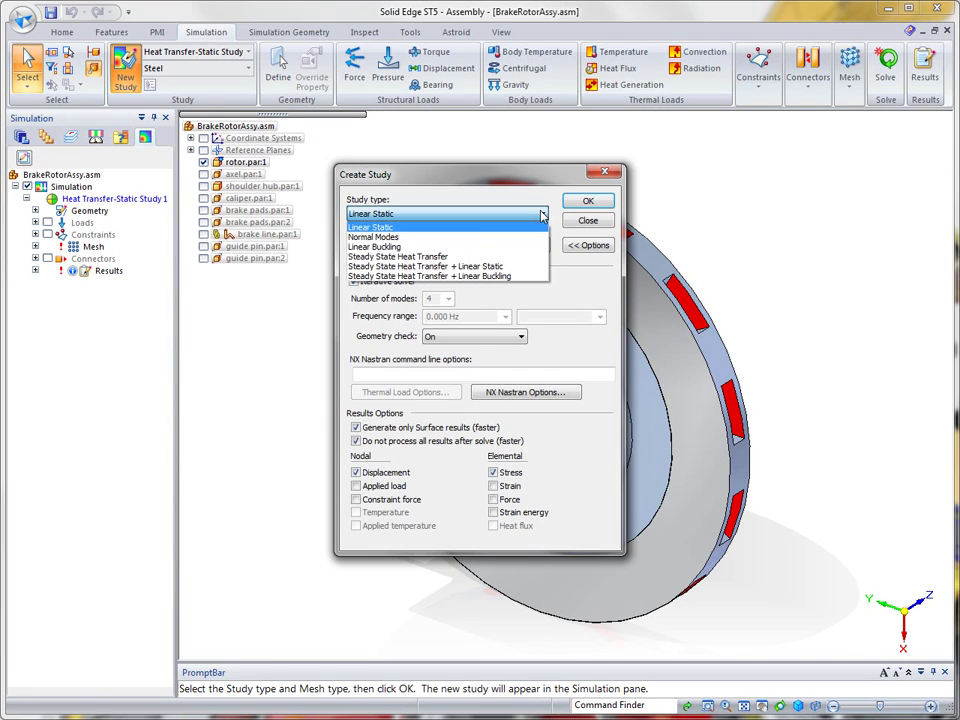
pyautogui.click(428, 258)
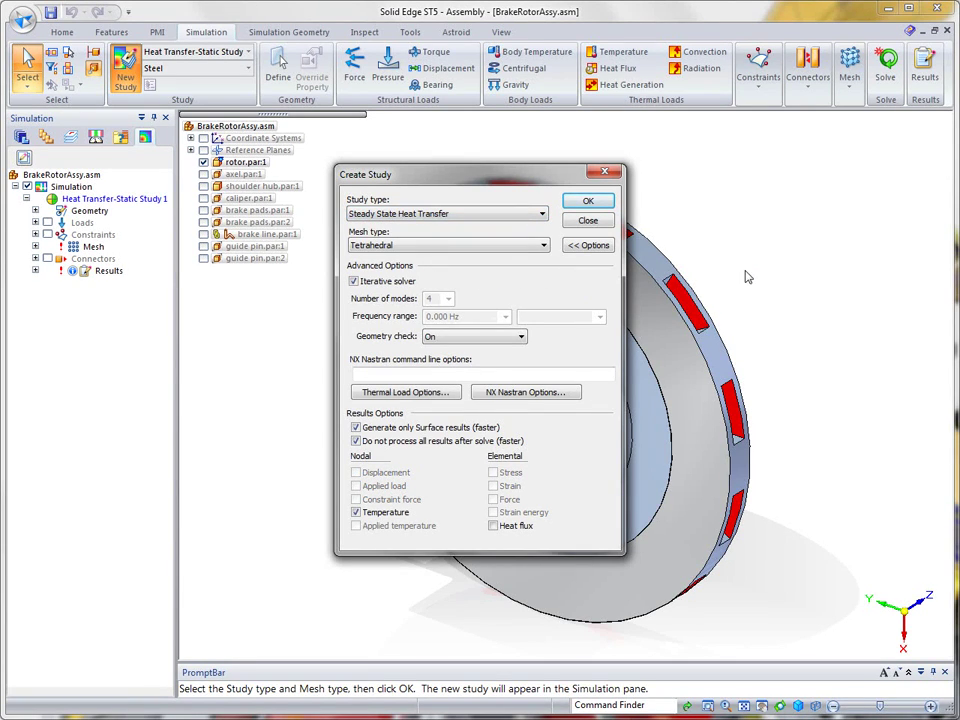
pyautogui.click(588, 201)
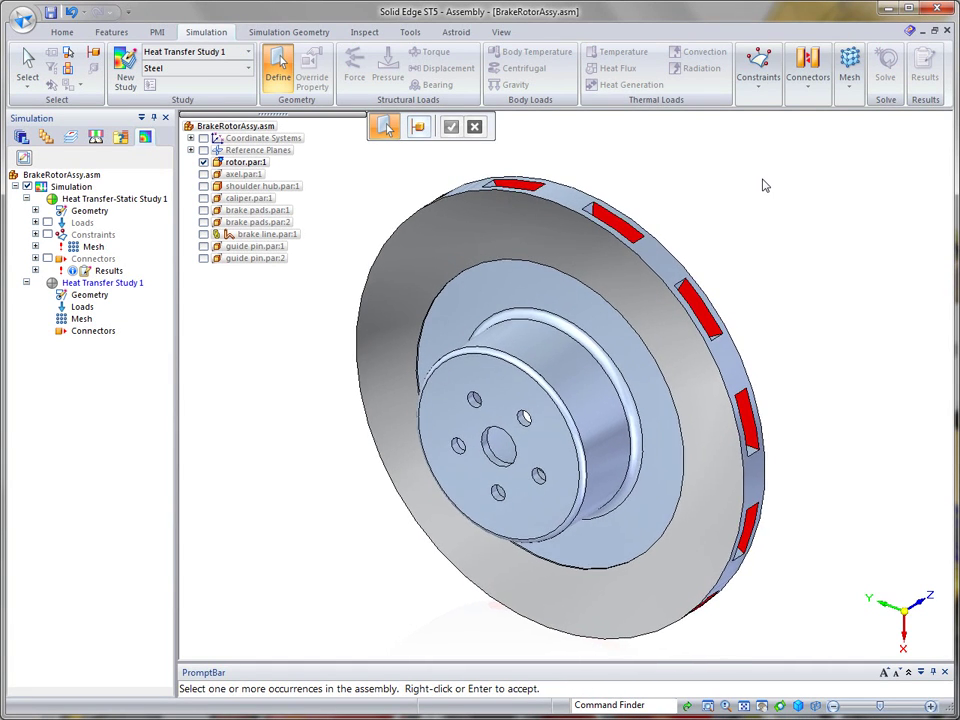
pyautogui.click(617, 200)
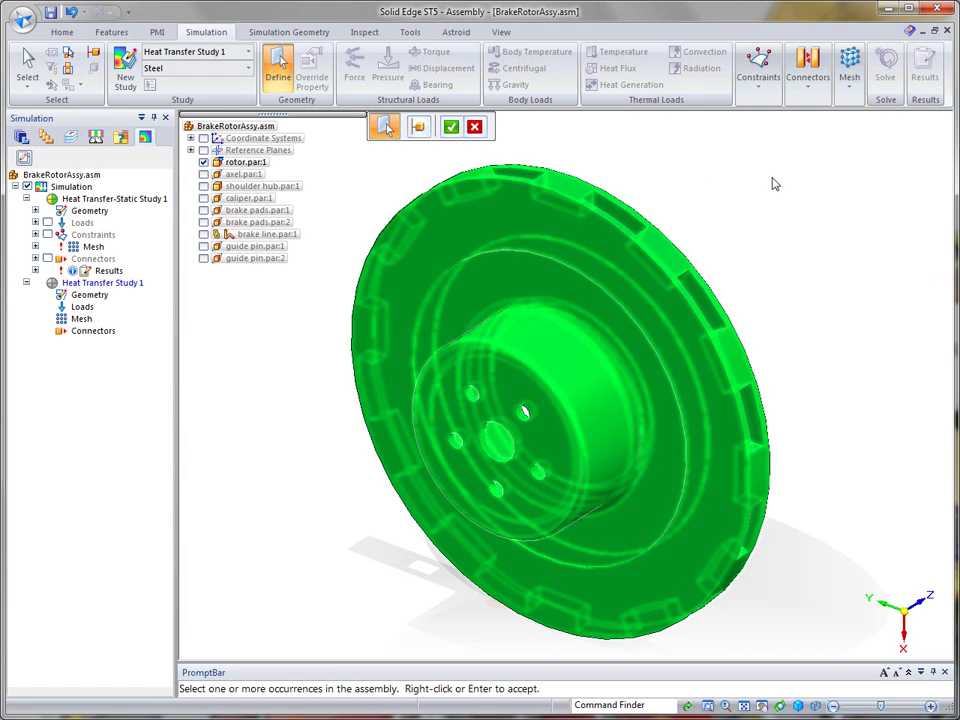
pyautogui.rightClick(713, 164)
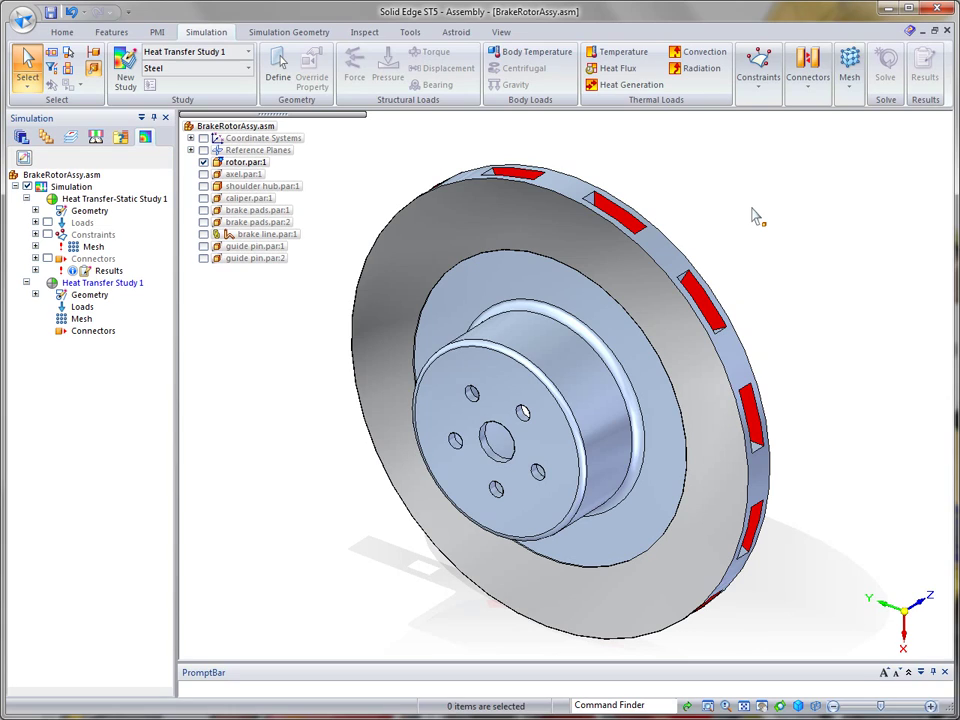
# Step: Show only the current study and add Heat Flux 1 of 1200 W on the rotor disk face
pyautogui.click(24, 158)
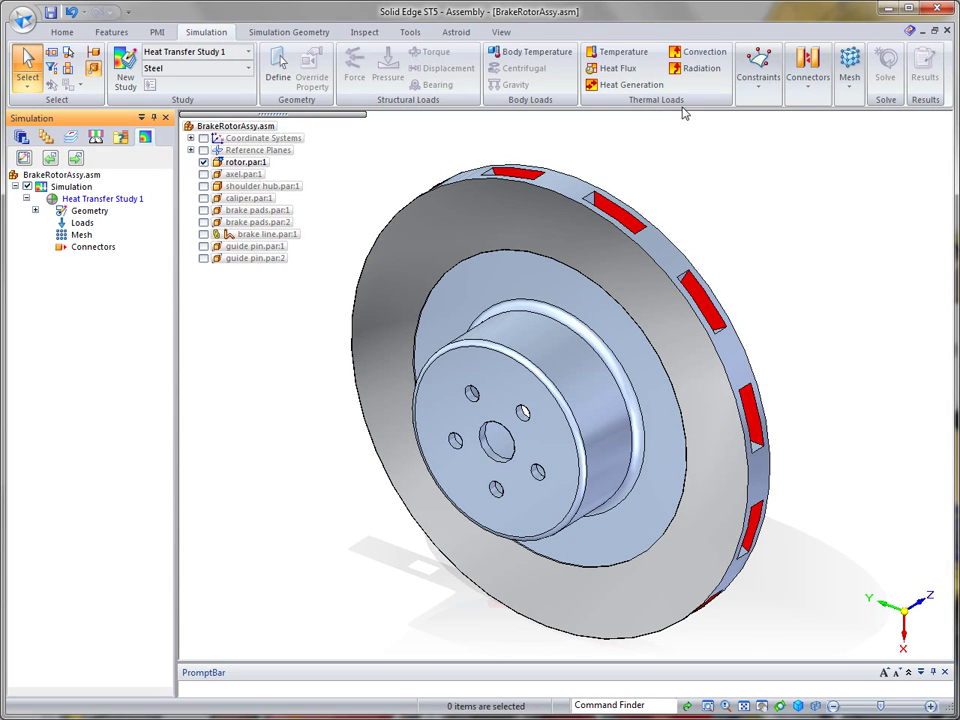
pyautogui.click(612, 70)
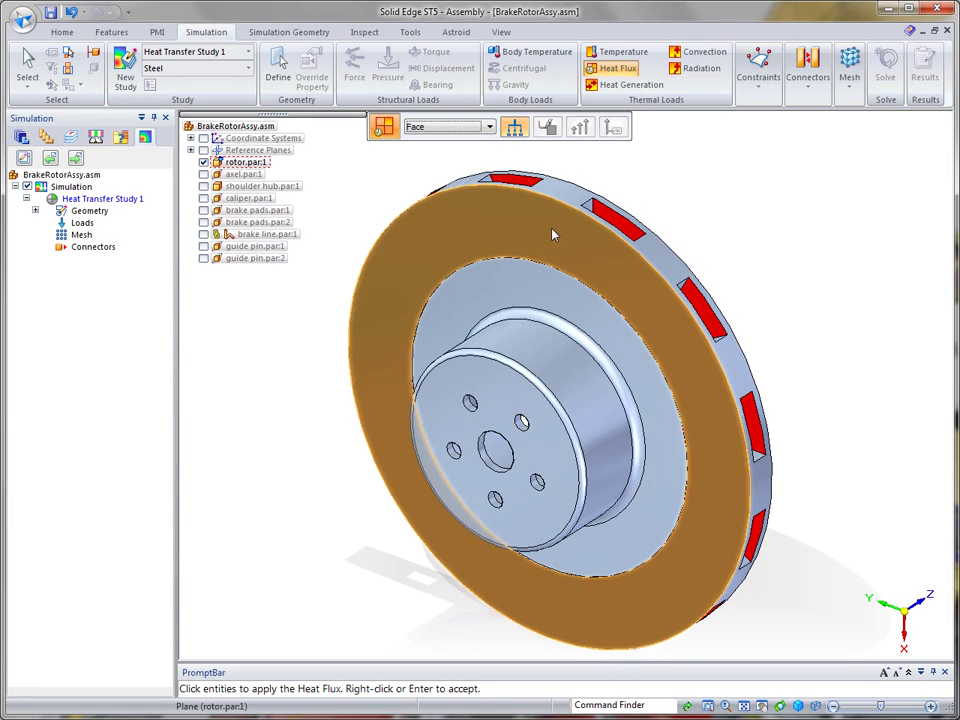
pyautogui.click(553, 234)
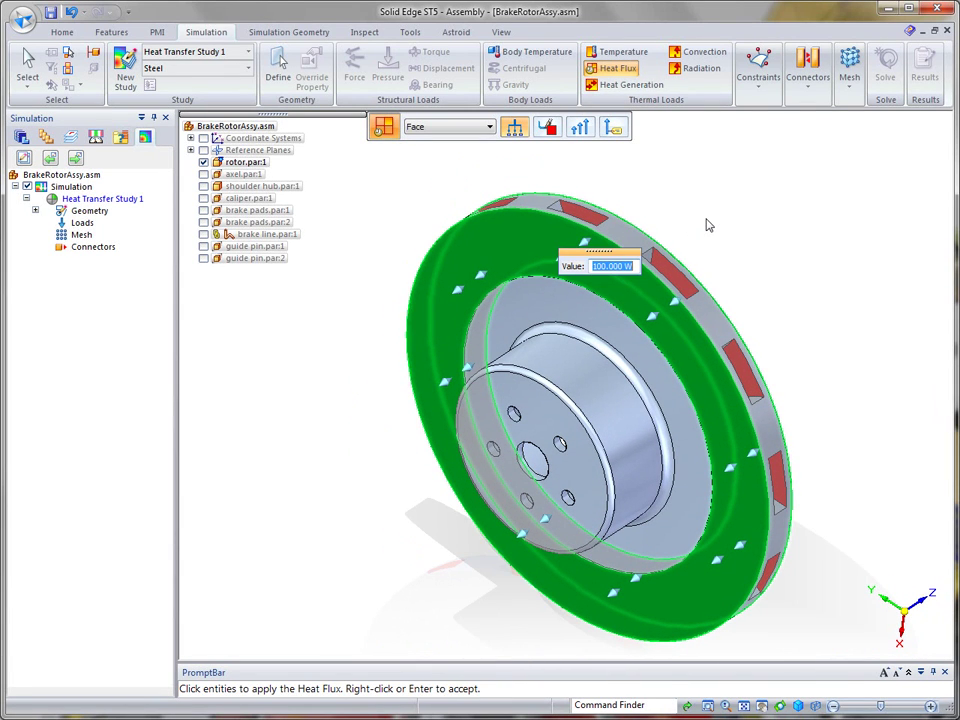
pyautogui.write('1200')
pyautogui.press('Return')
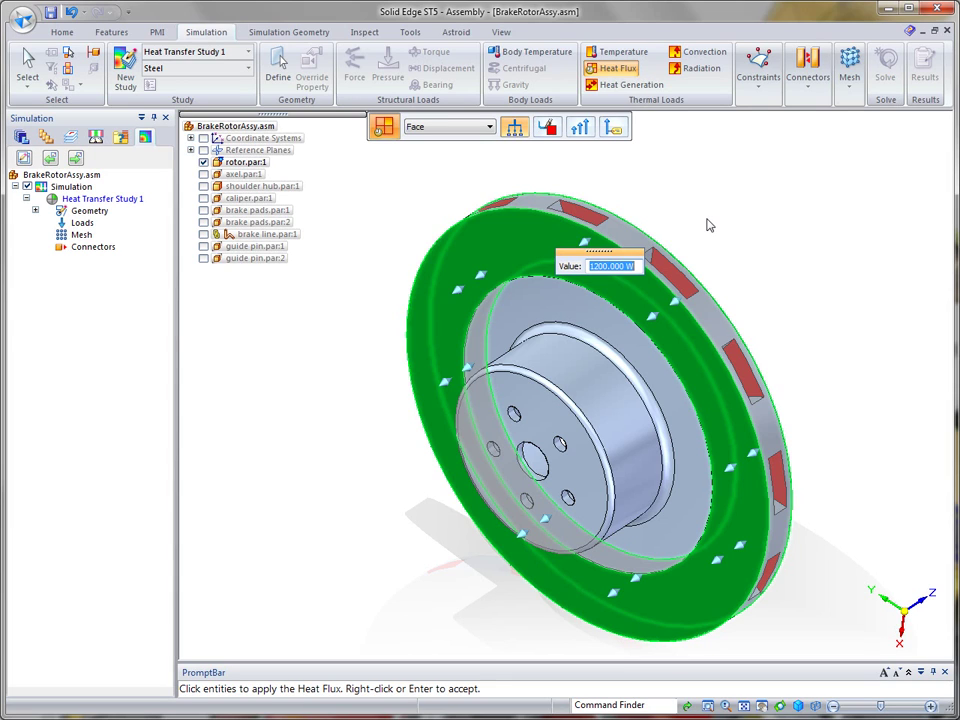
pyautogui.press('Return')
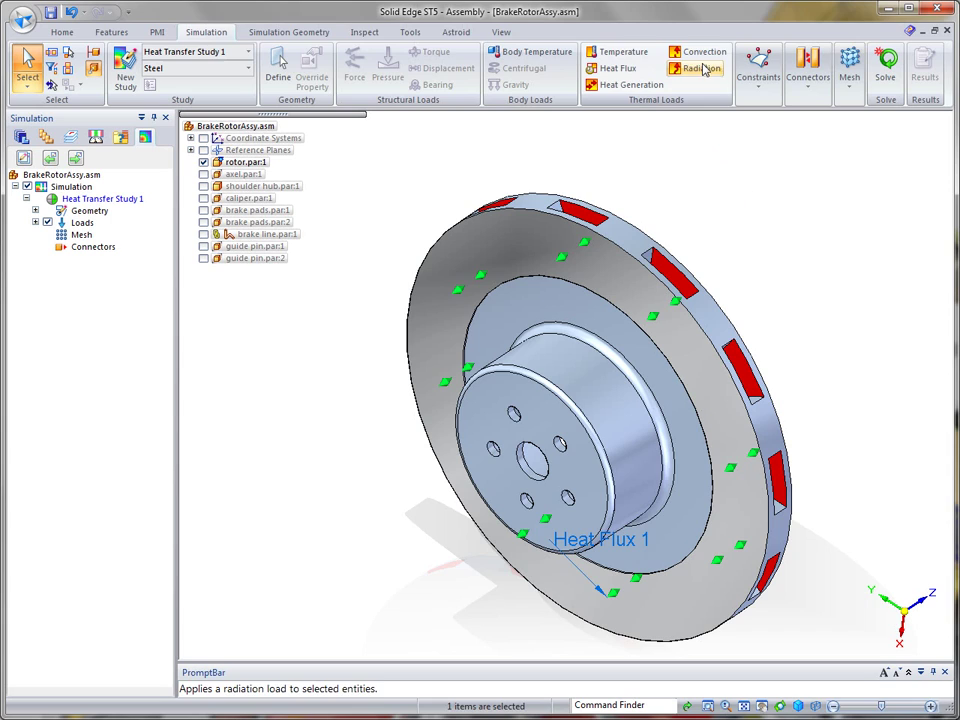
# Step: Apply convection at 50 W/m^2-K and 20 C ambient to the rotor faces, excluding the outer face
pyautogui.click(763, 225)
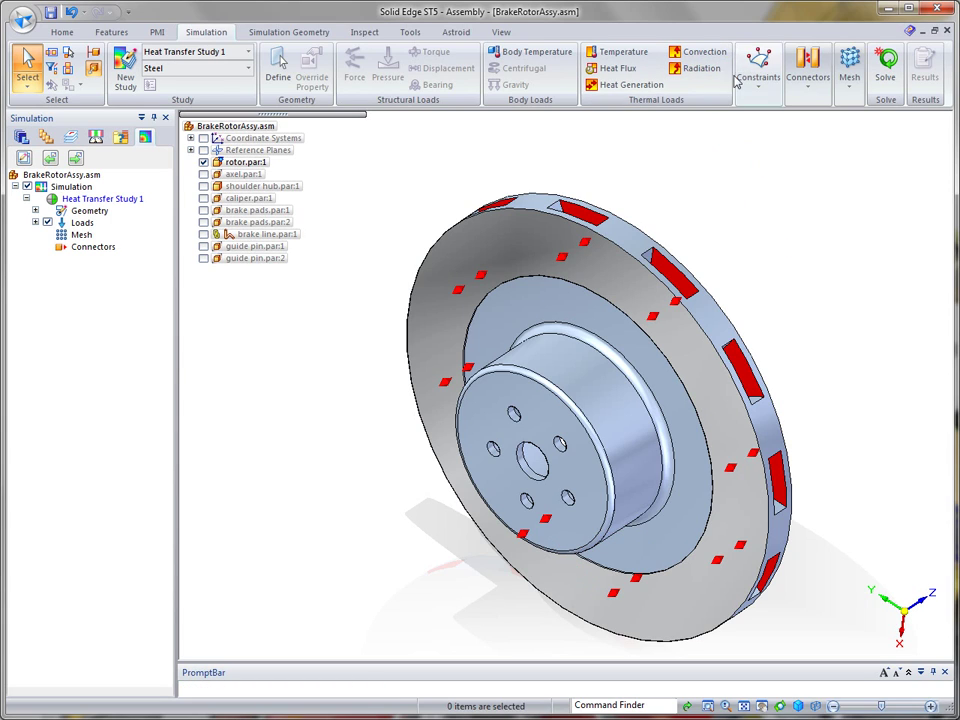
pyautogui.click(688, 61)
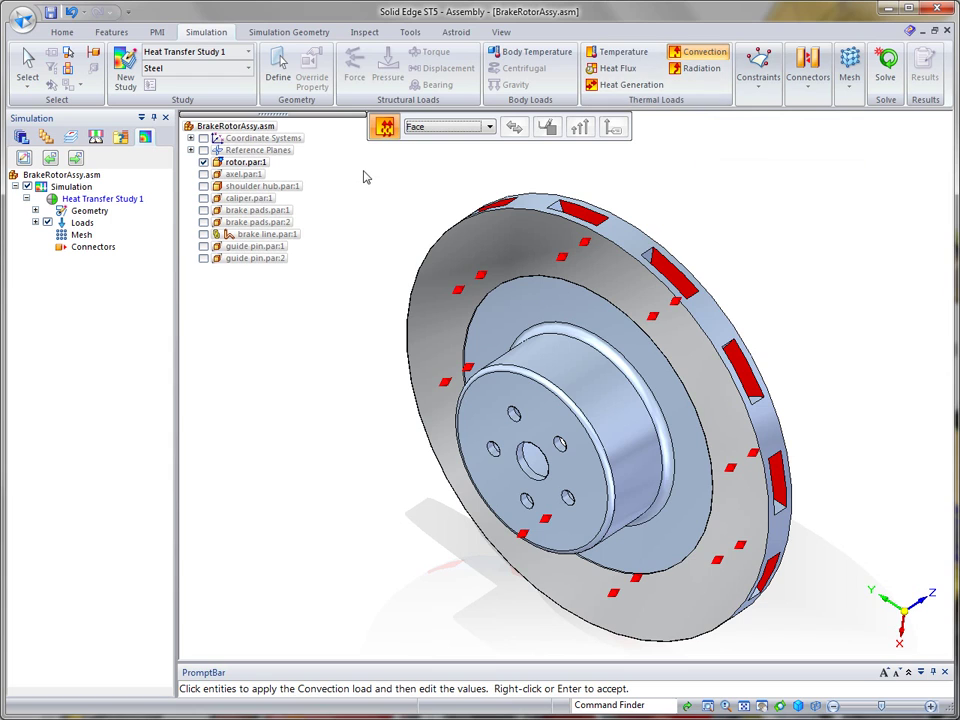
pyautogui.moveTo(364, 174); pyautogui.dragTo(827, 662)
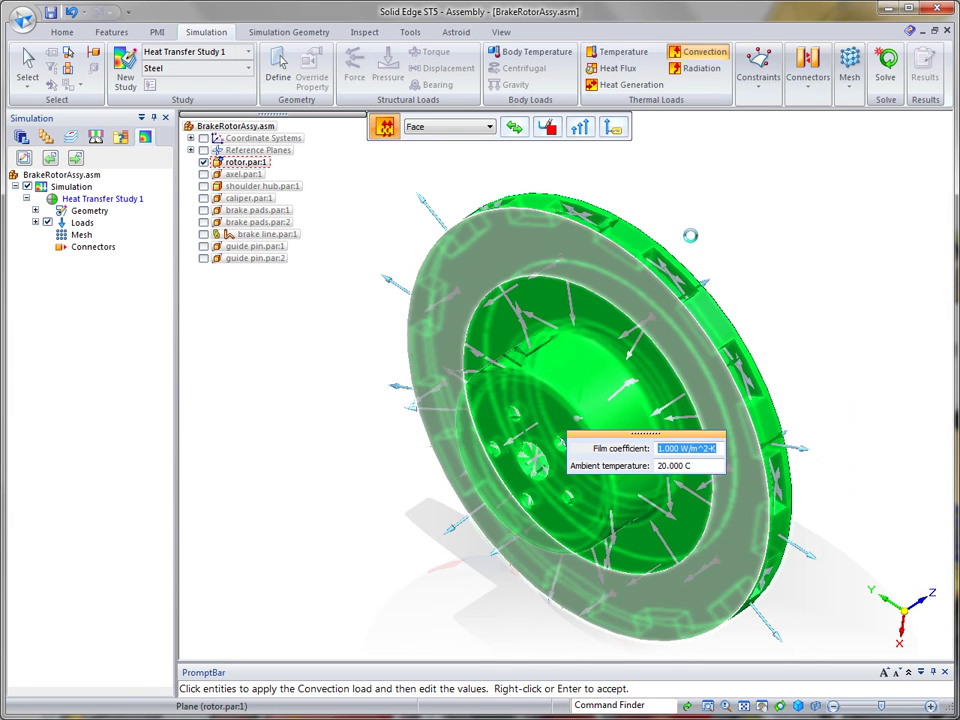
pyautogui.moveTo(690, 235); pyautogui.dragTo(604, 268, button='middle')
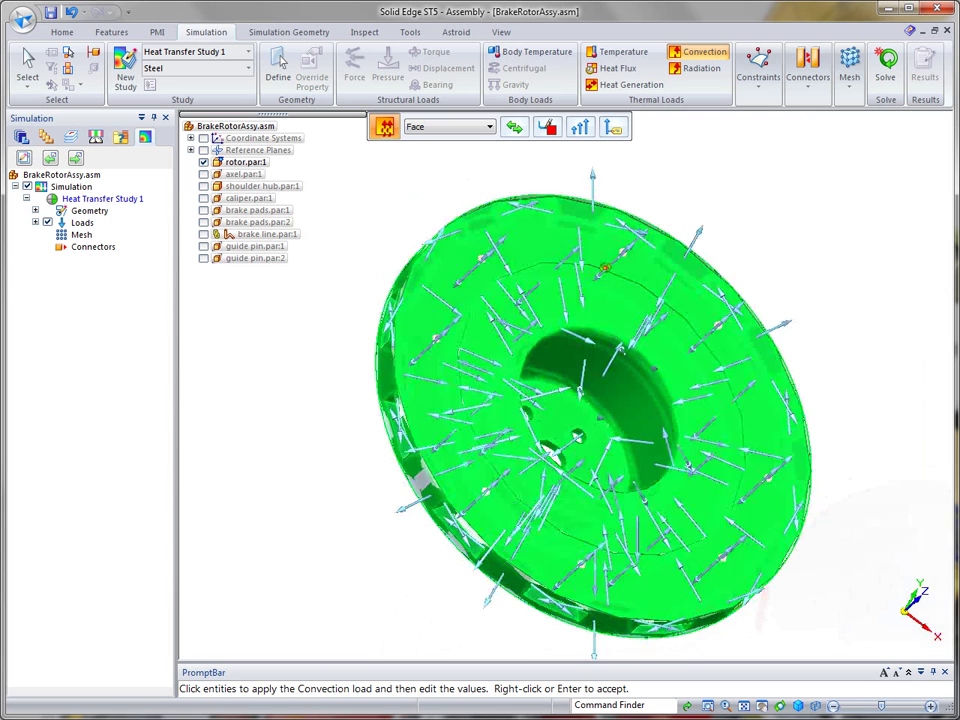
pyautogui.click(593, 235)
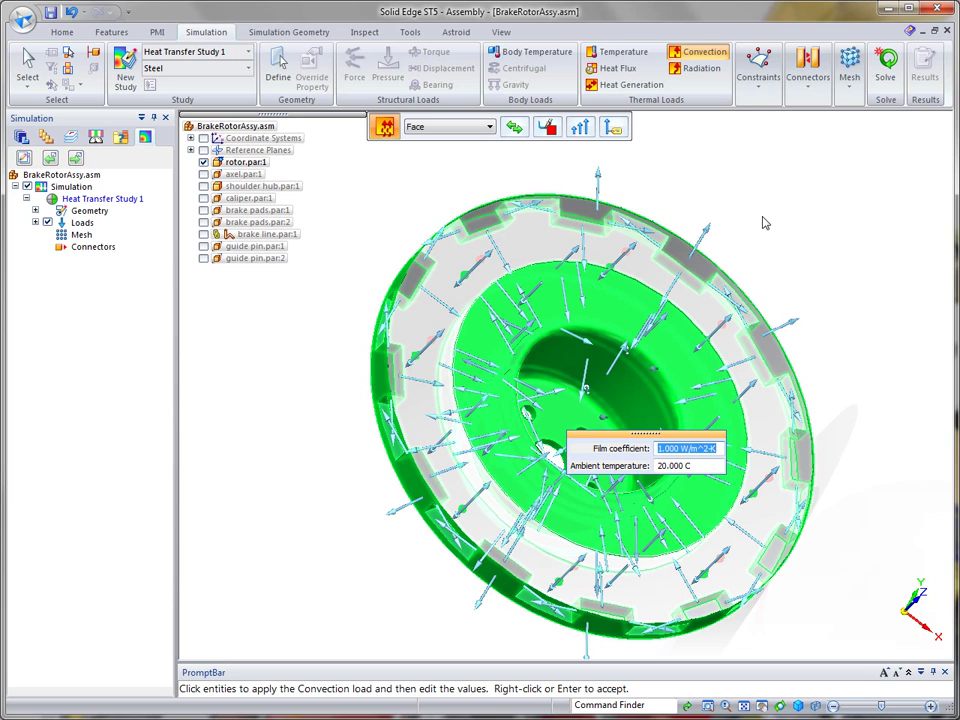
pyautogui.write('50')
pyautogui.press('Tab')
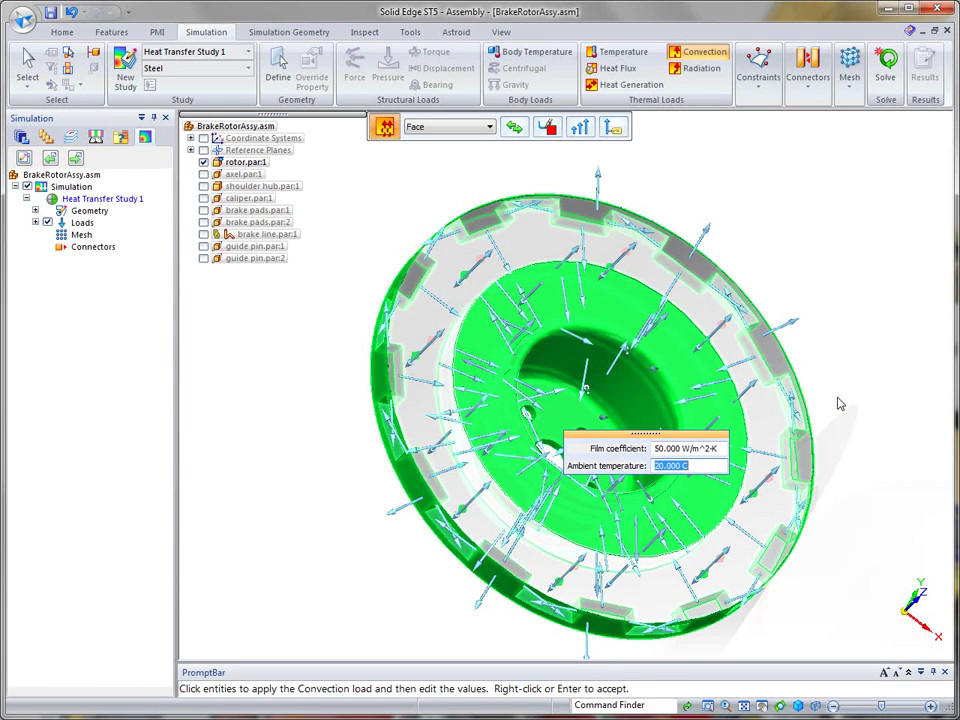
pyautogui.press('Return')
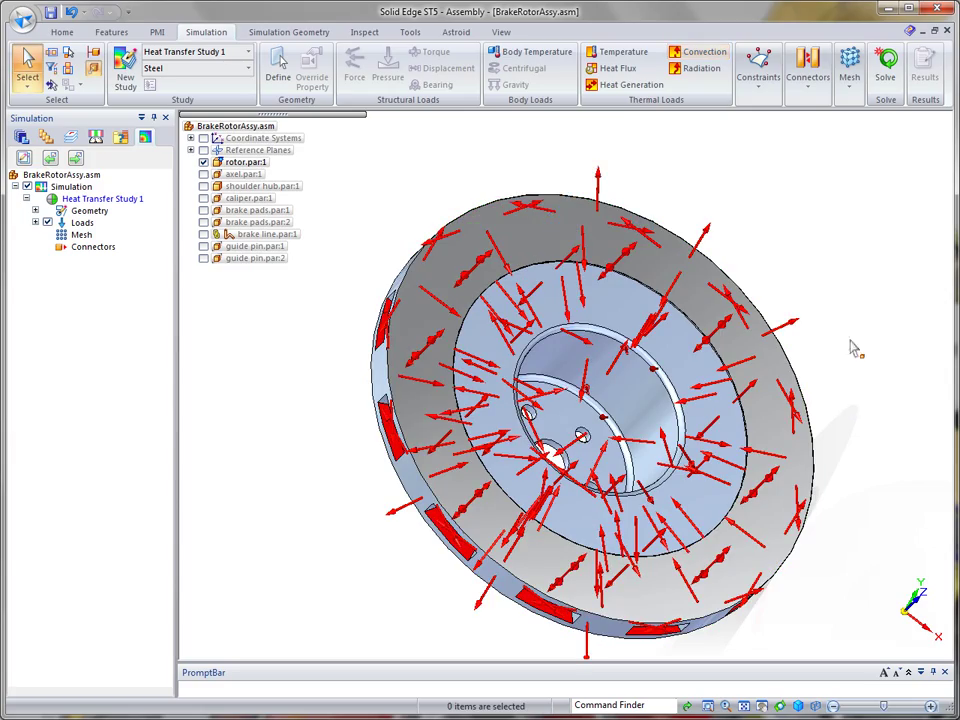
pyautogui.moveTo(853, 347); pyautogui.dragTo(838, 256, button='middle')
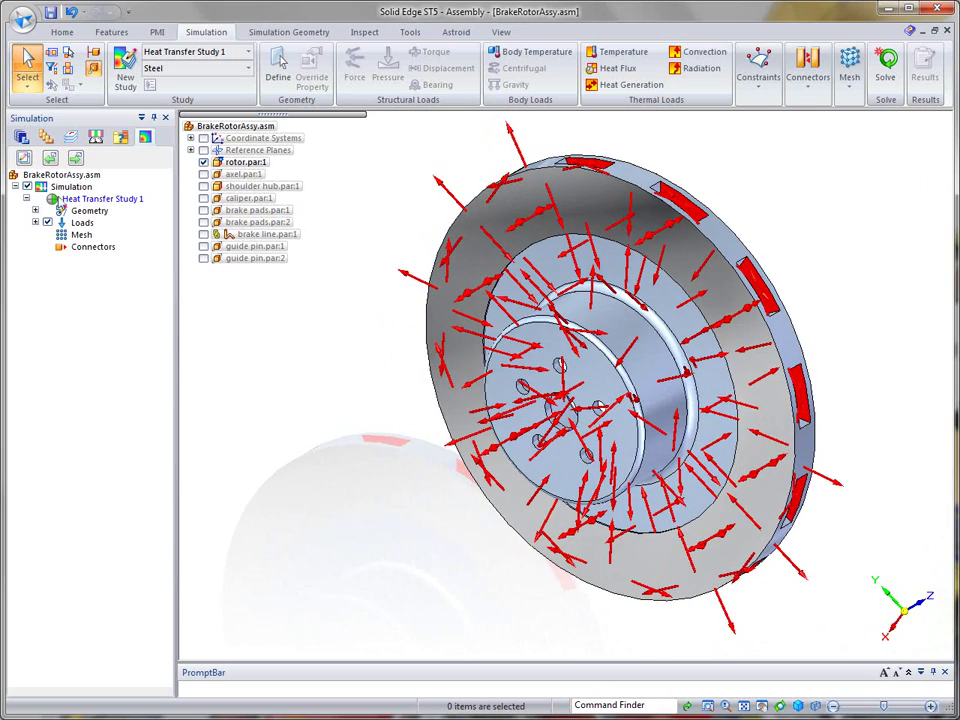
# Step: Hide the study's load arrows and solve, giving temperatures from 55.9 to 207 C
pyautogui.click(35, 222)
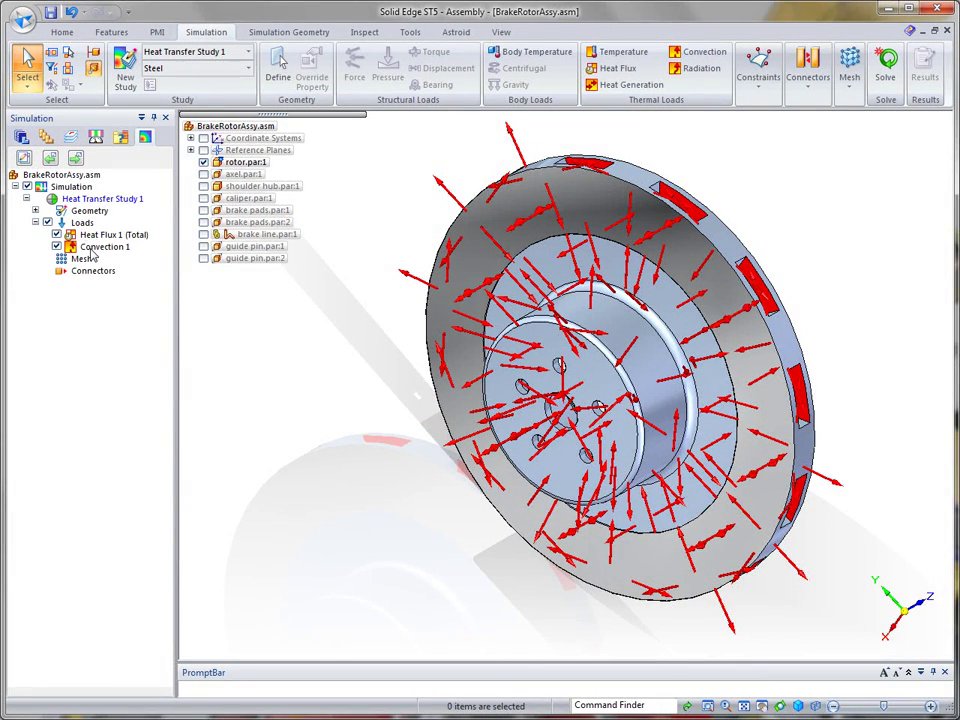
pyautogui.click(47, 222)
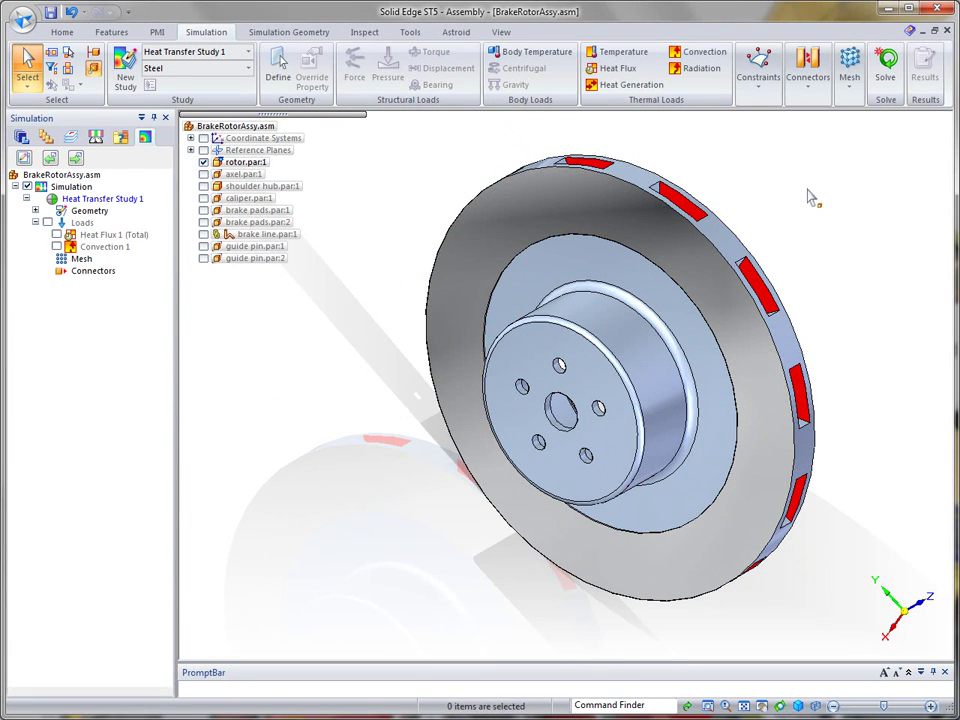
pyautogui.moveTo(810, 196); pyautogui.dragTo(818, 196, button='middle')
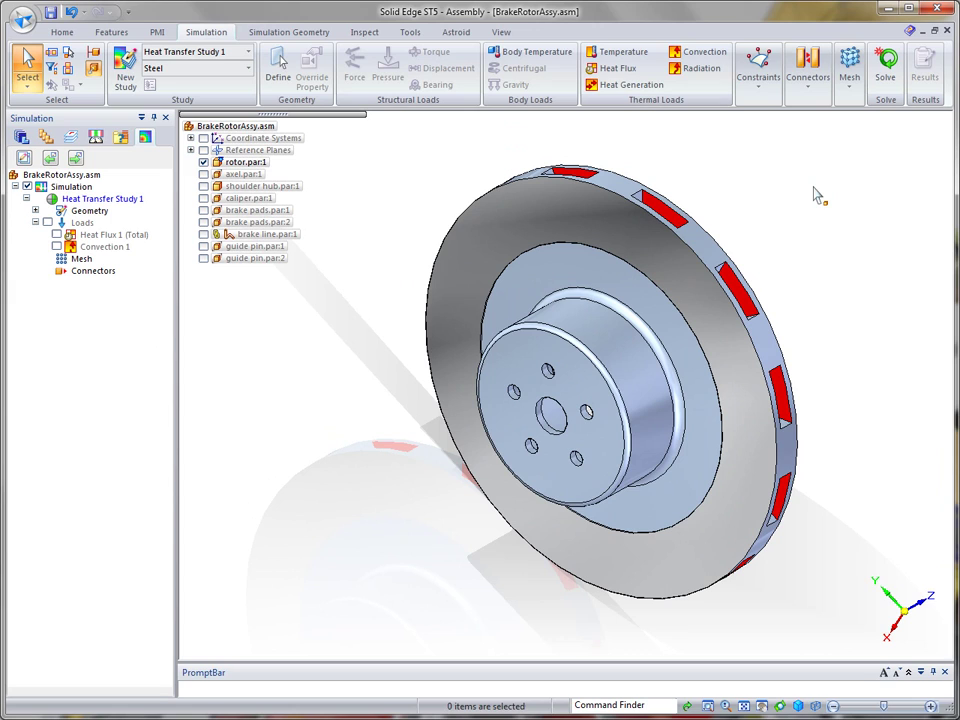
pyautogui.click(885, 72)
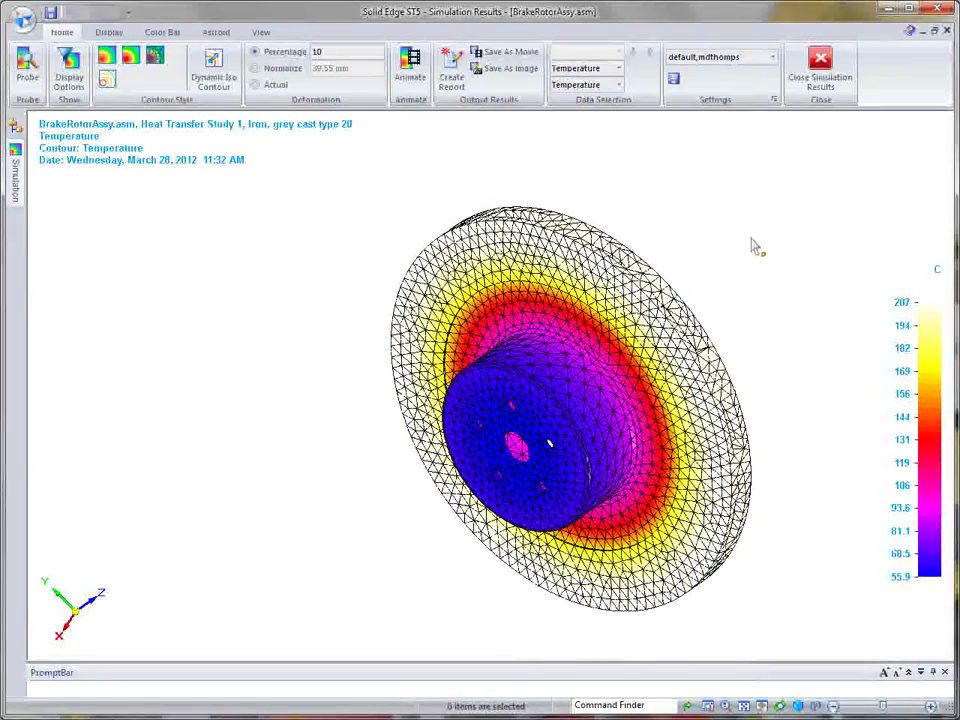
# Step: Probe and label a rim node at 206 C and a hub node at 60.2 C
pyautogui.click(26, 64)
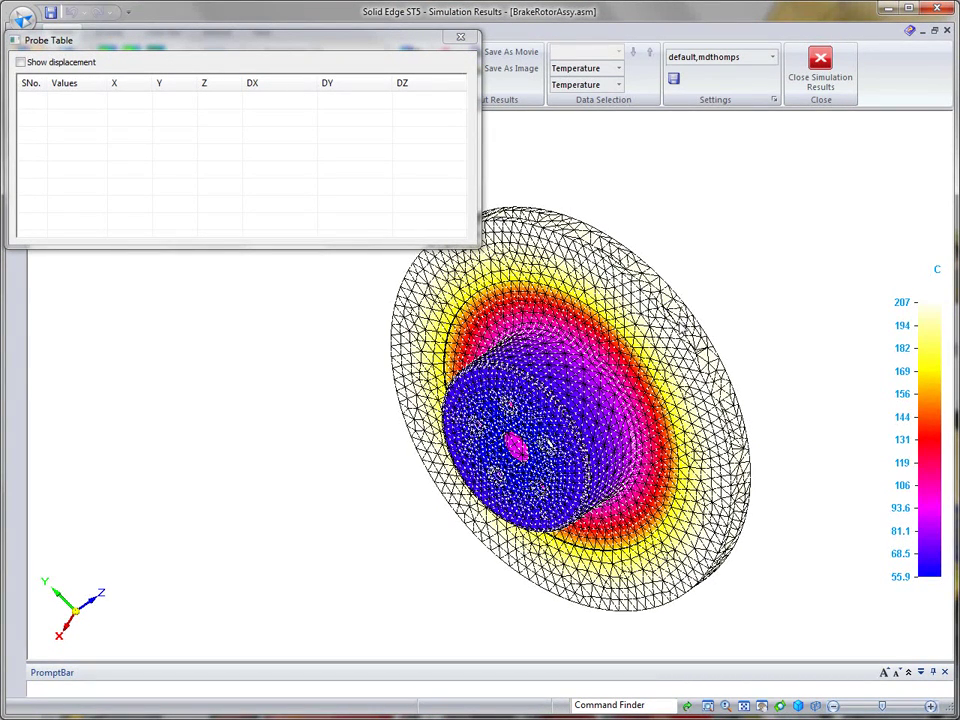
pyautogui.click(684, 303)
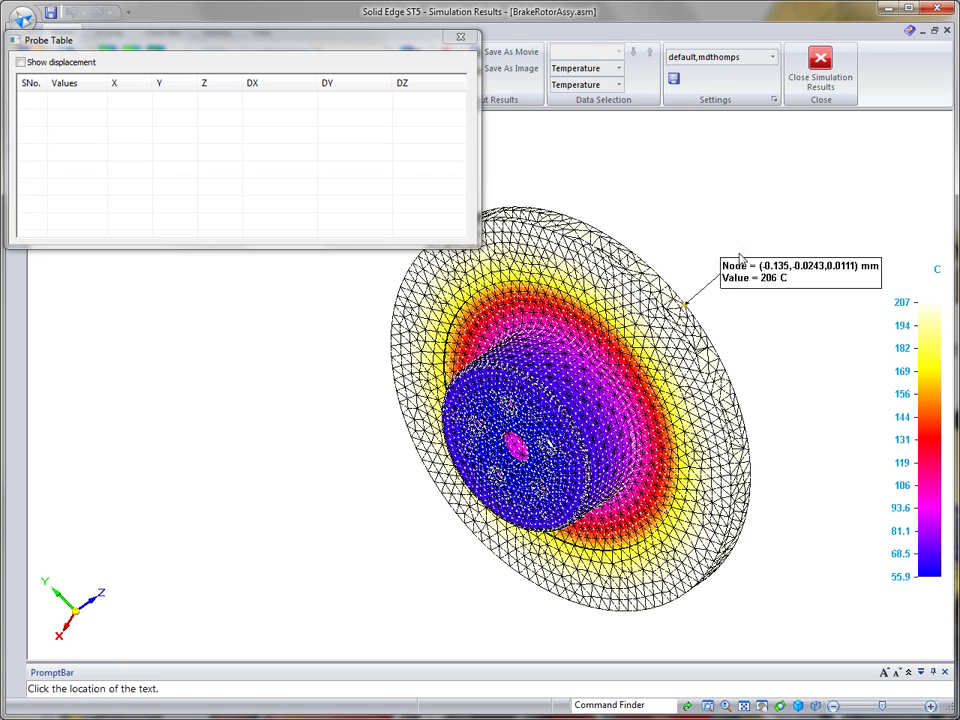
pyautogui.click(735, 240)
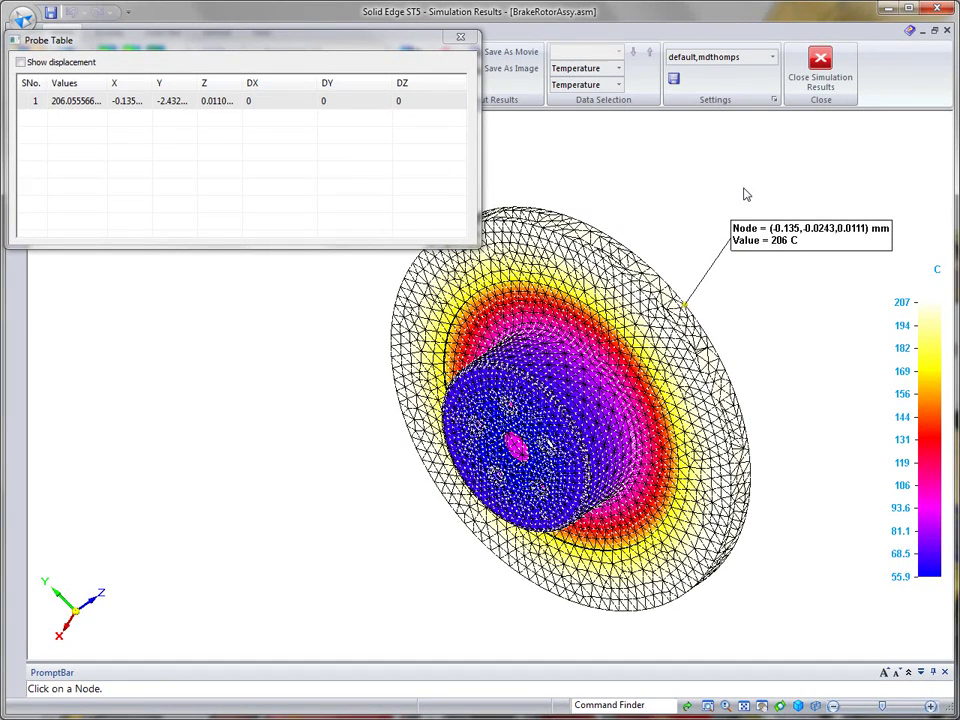
pyautogui.click(565, 458)
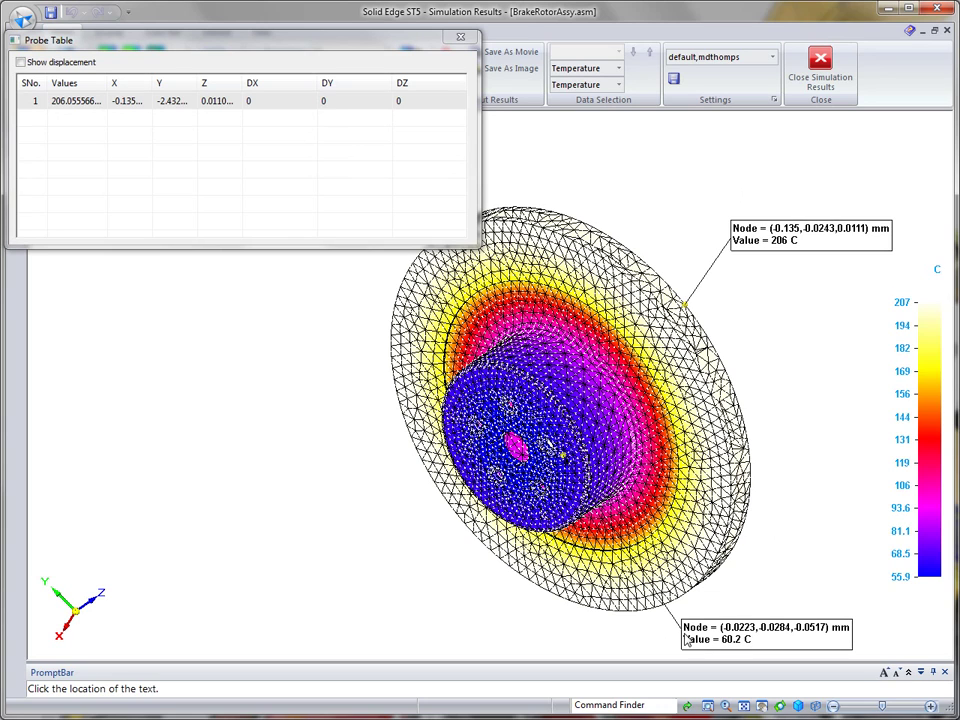
pyautogui.click(747, 643)
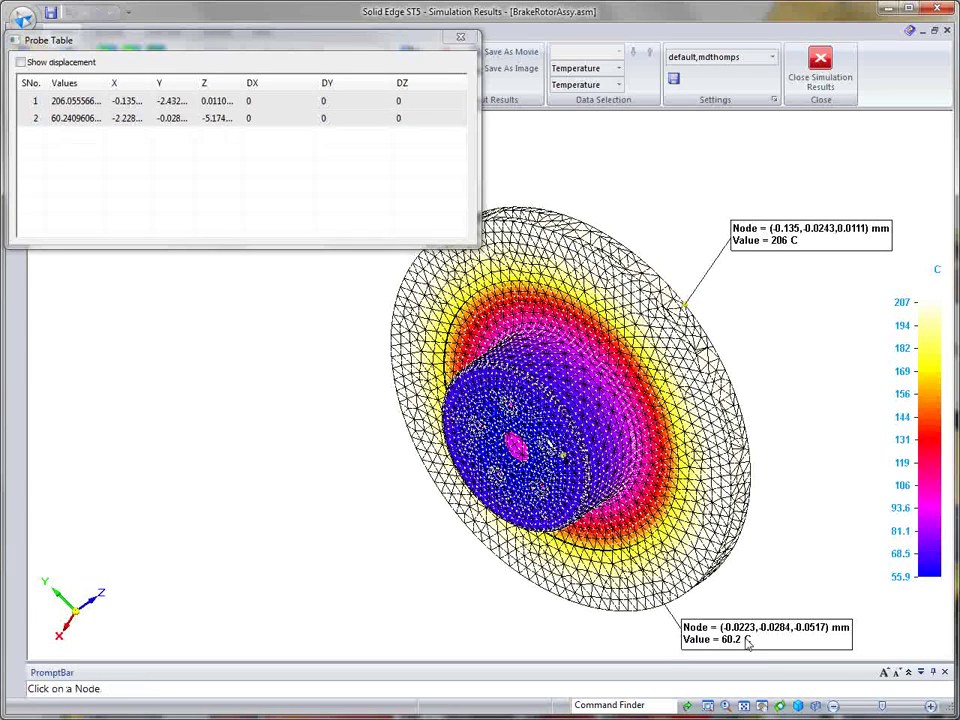
# Step: Close the results and run Replace Part with Copy on the rotor, reaching the save dialog
pyautogui.click(820, 66)
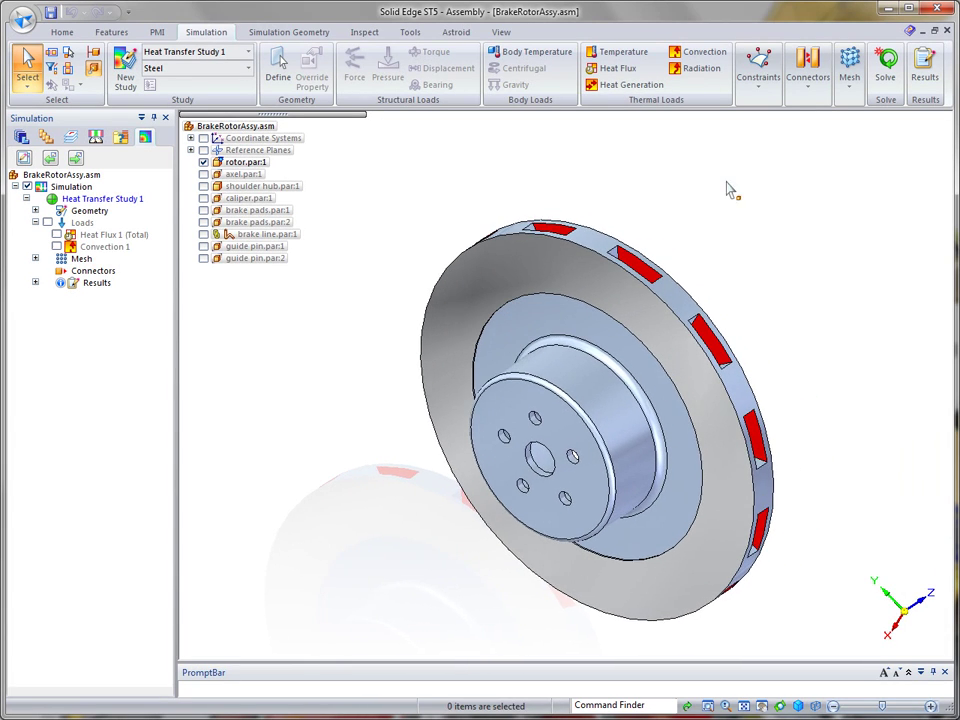
pyautogui.click(68, 34)
pyautogui.click(658, 82)
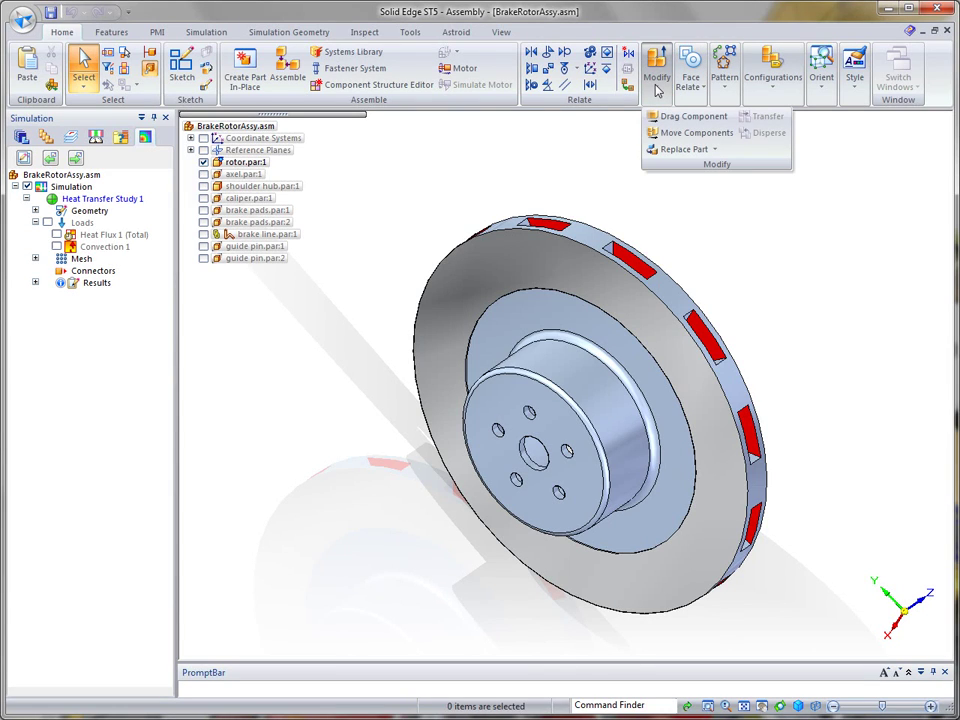
pyautogui.click(715, 150)
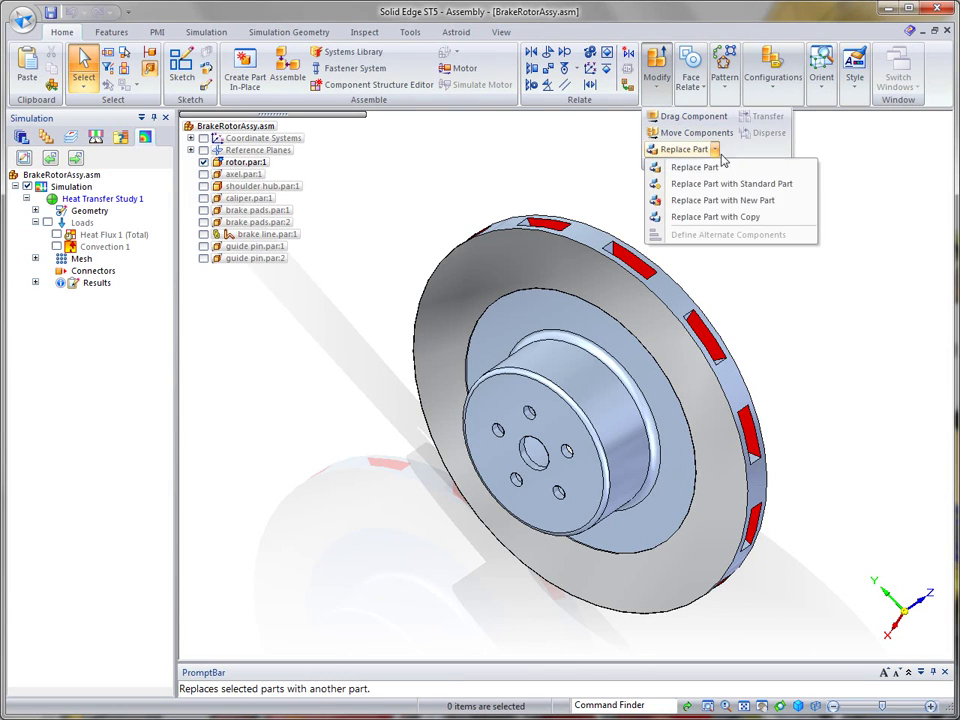
pyautogui.click(738, 221)
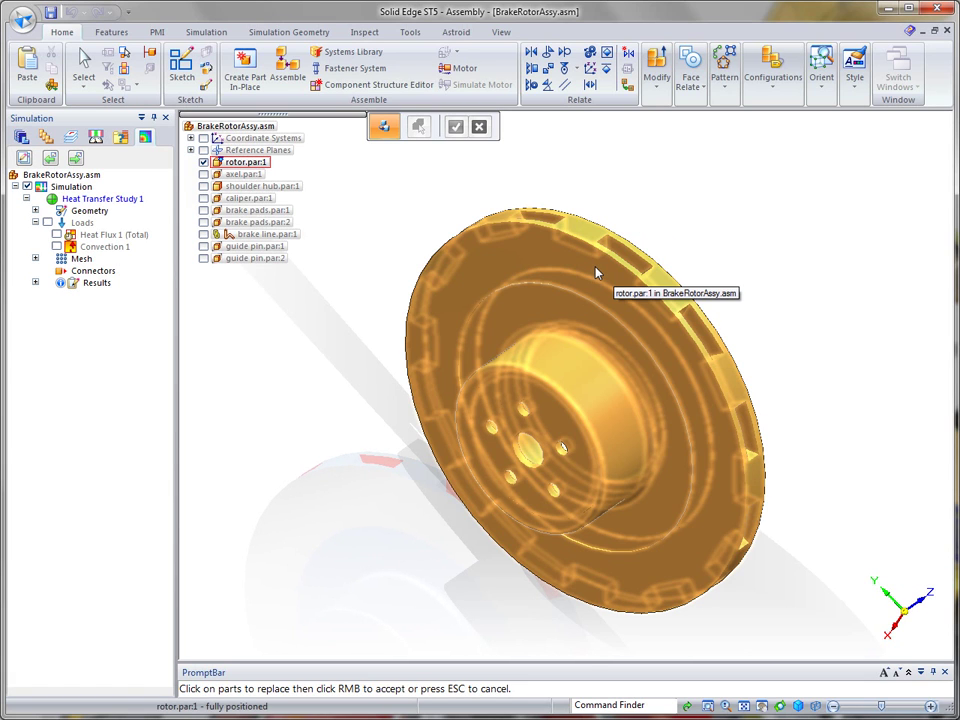
pyautogui.click(596, 272)
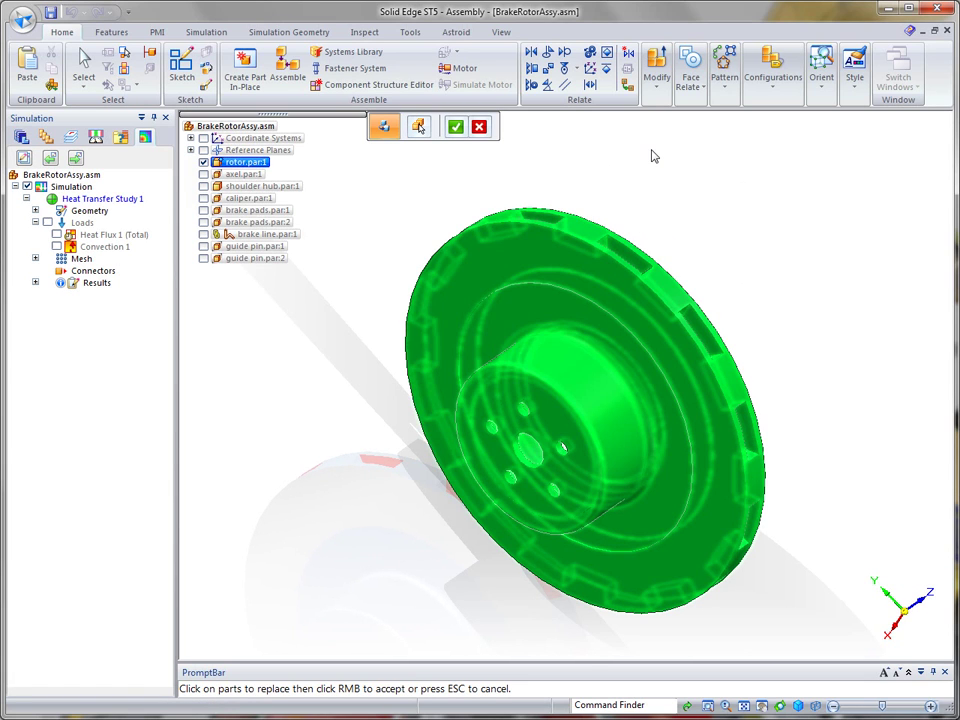
pyautogui.rightClick(648, 164)
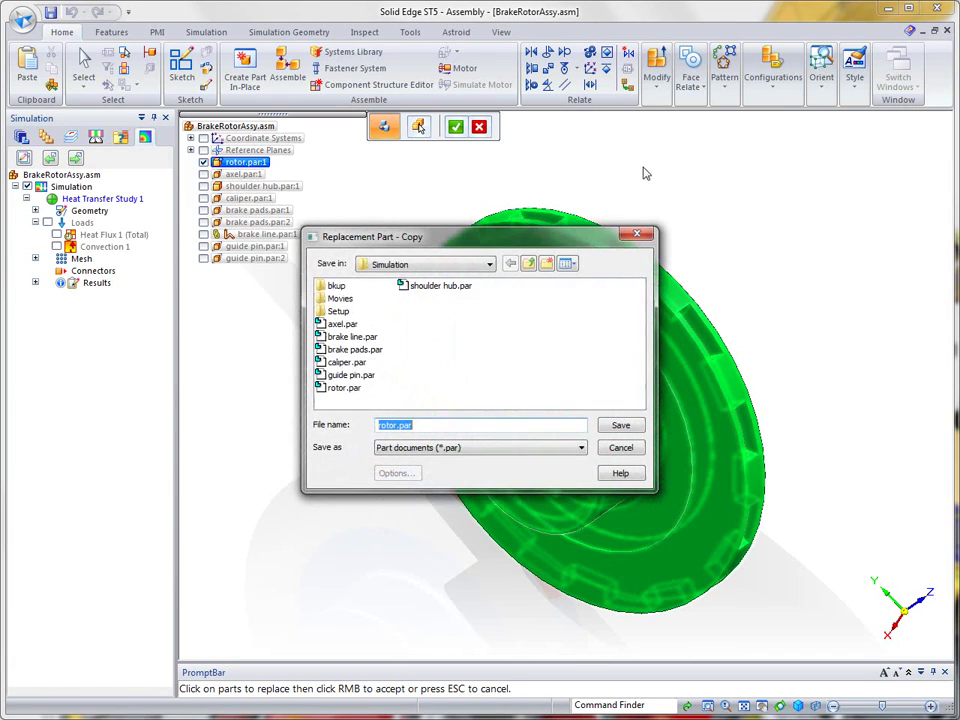
# Step: Save the rotor copy as rotor2.par to swap it in, then select the triangular rim face
pyautogui.click(395, 424)
pyautogui.write('2')
pyautogui.click(630, 429)
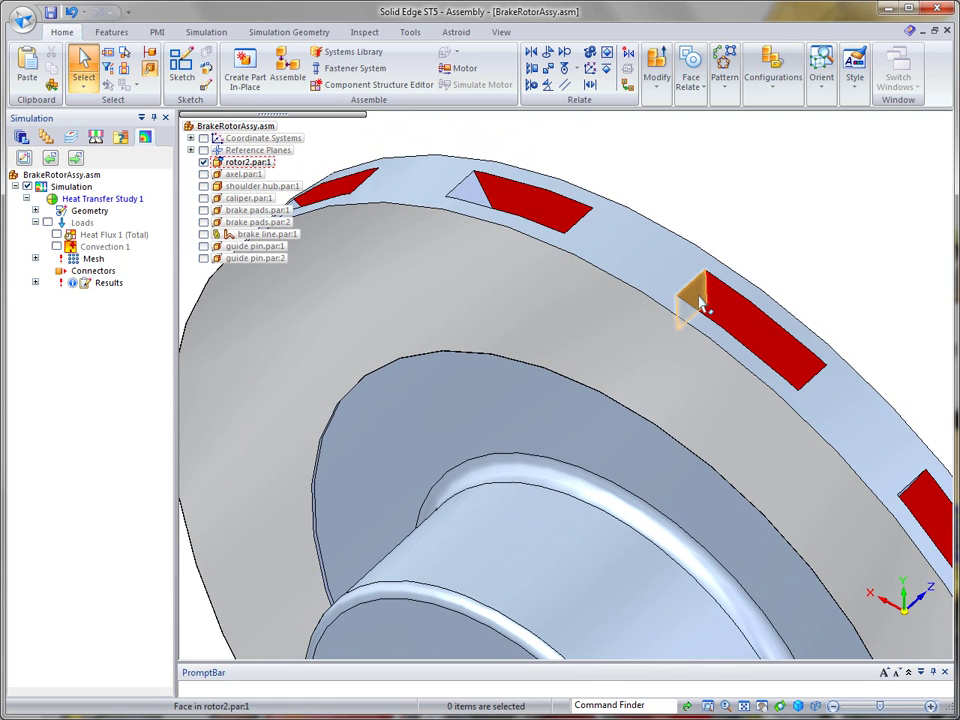
pyautogui.click(700, 305)
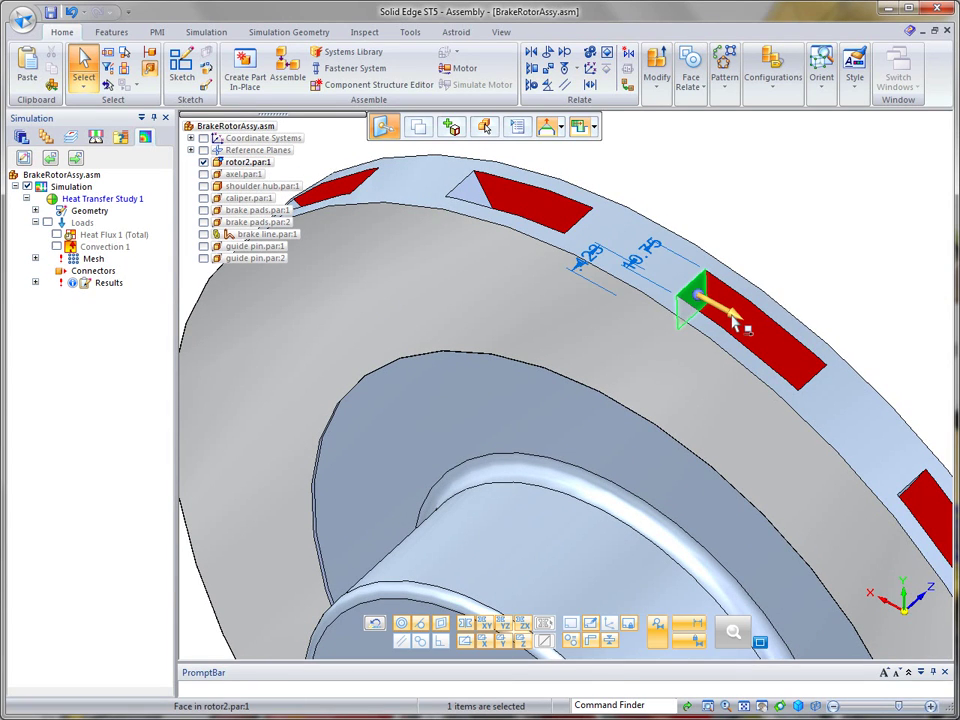
# Step: Move the triangular rim face 12 mm along its primary axis
pyautogui.click(736, 320)
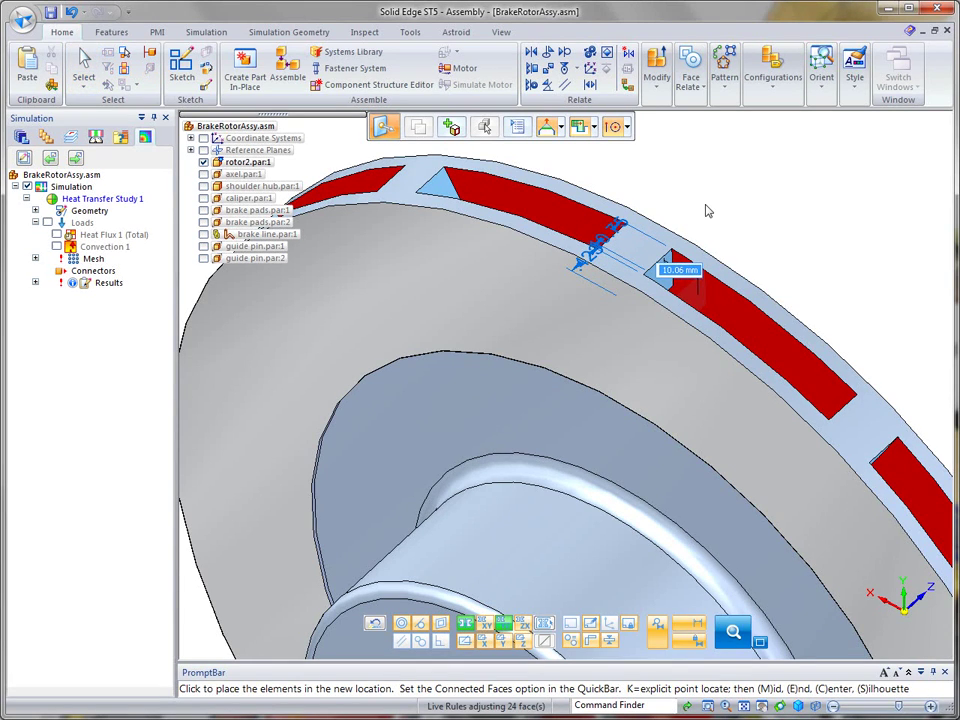
pyautogui.write('12')
pyautogui.press('Return')
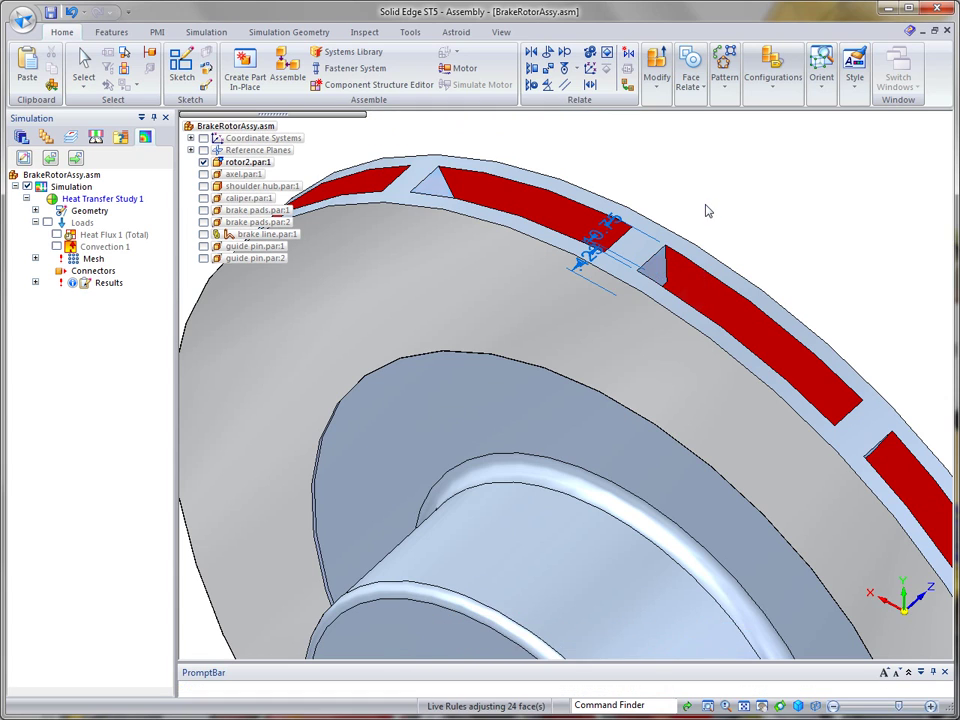
pyautogui.press('Escape')
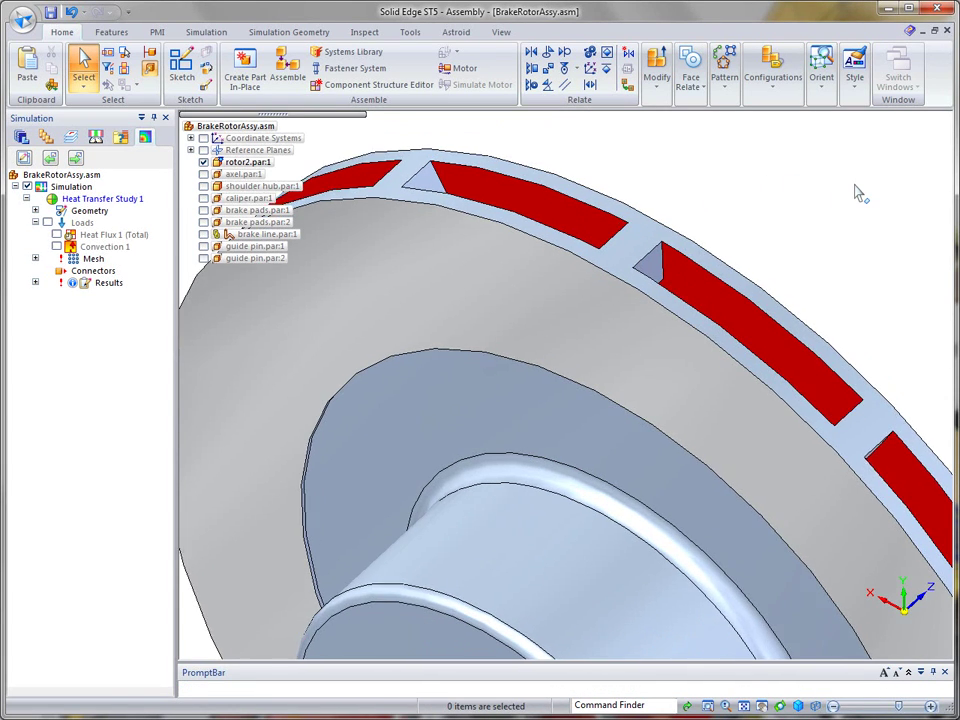
# Step: Rotate the triangular face -12 degrees about the rim's top edge vertex
pyautogui.scroll(3, 857, 193)
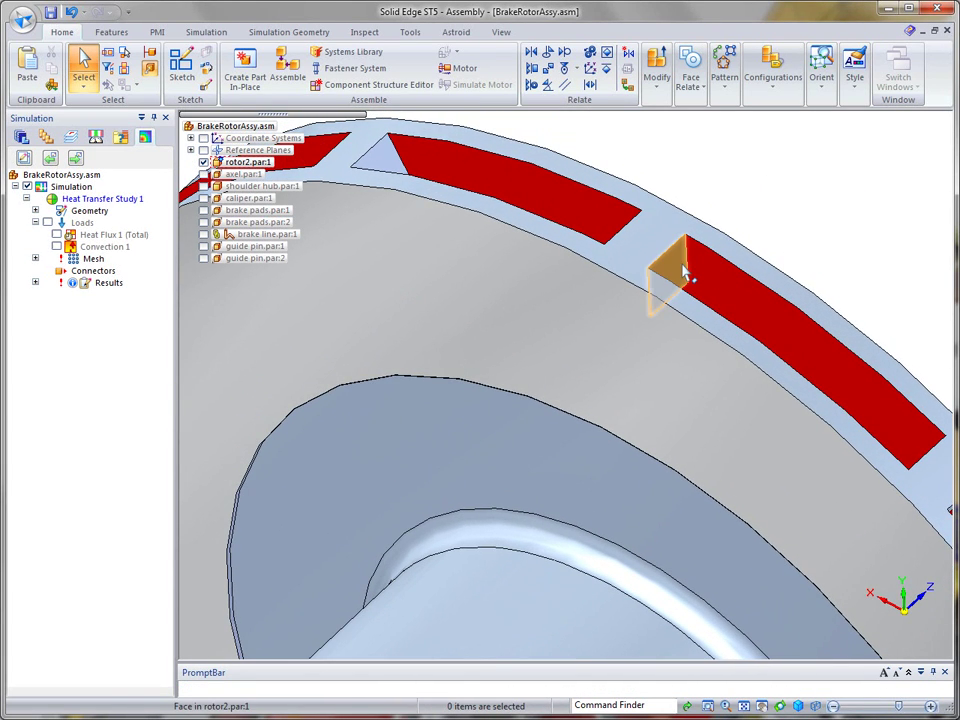
pyautogui.click(684, 272)
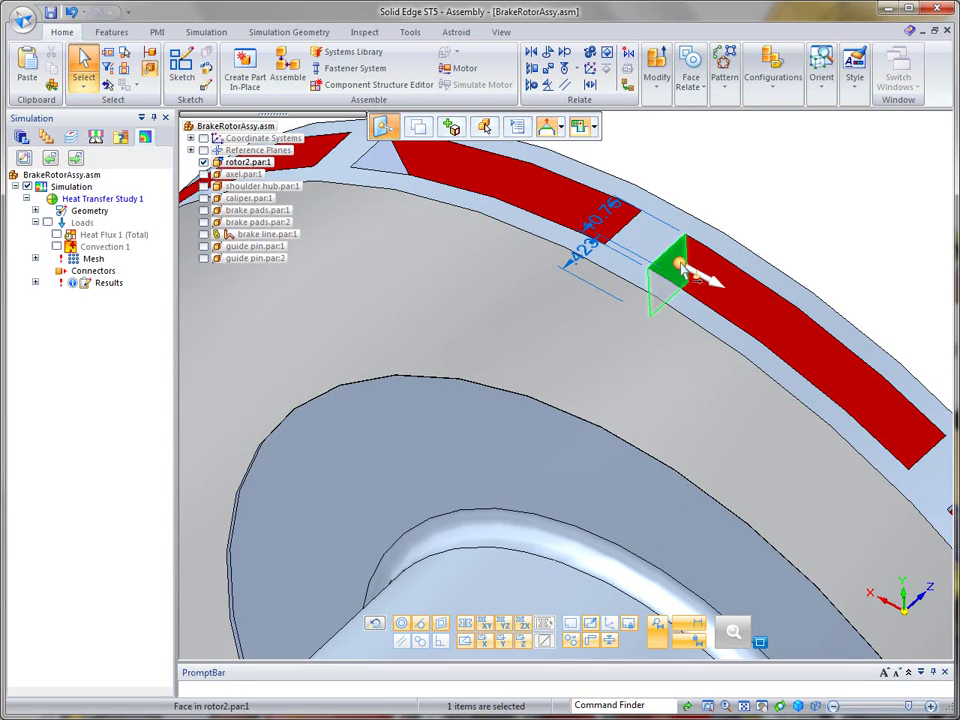
pyautogui.moveTo(682, 268)
pyautogui.mouseDown()
pyautogui.moveTo(668, 262)
pyautogui.moveTo(678, 234)
pyautogui.moveTo(688, 244)
pyautogui.mouseUp()
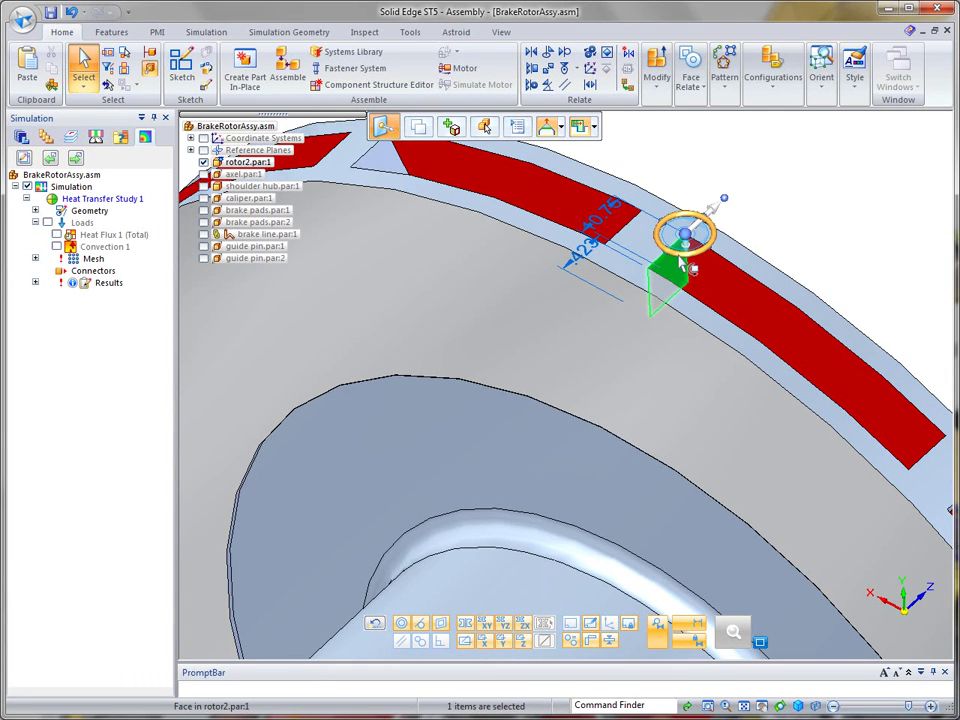
pyautogui.click(681, 258)
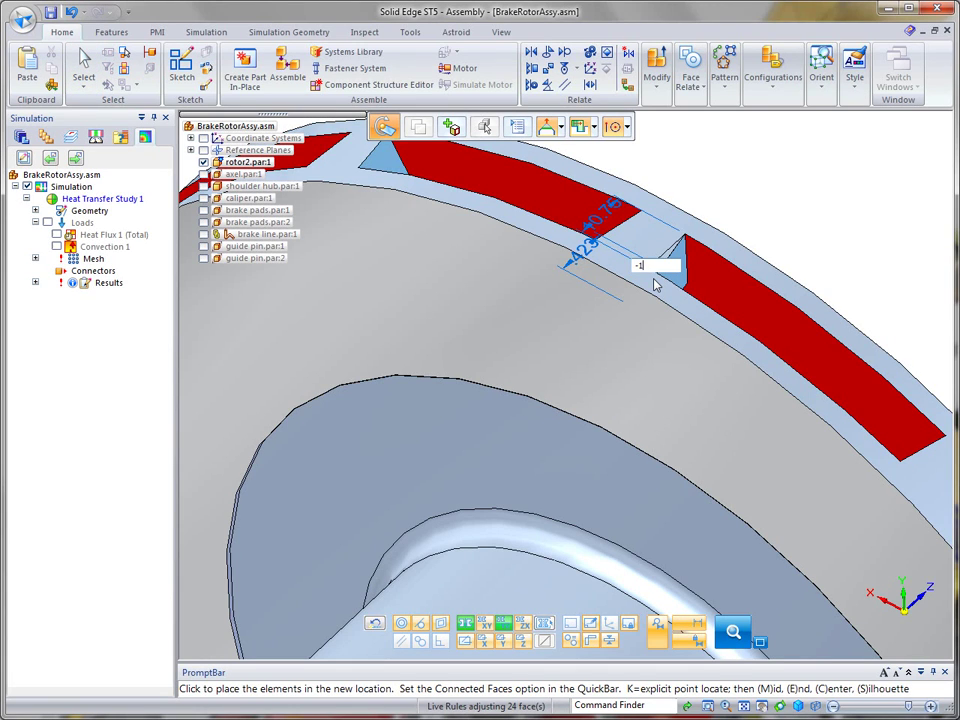
pyautogui.click(651, 277)
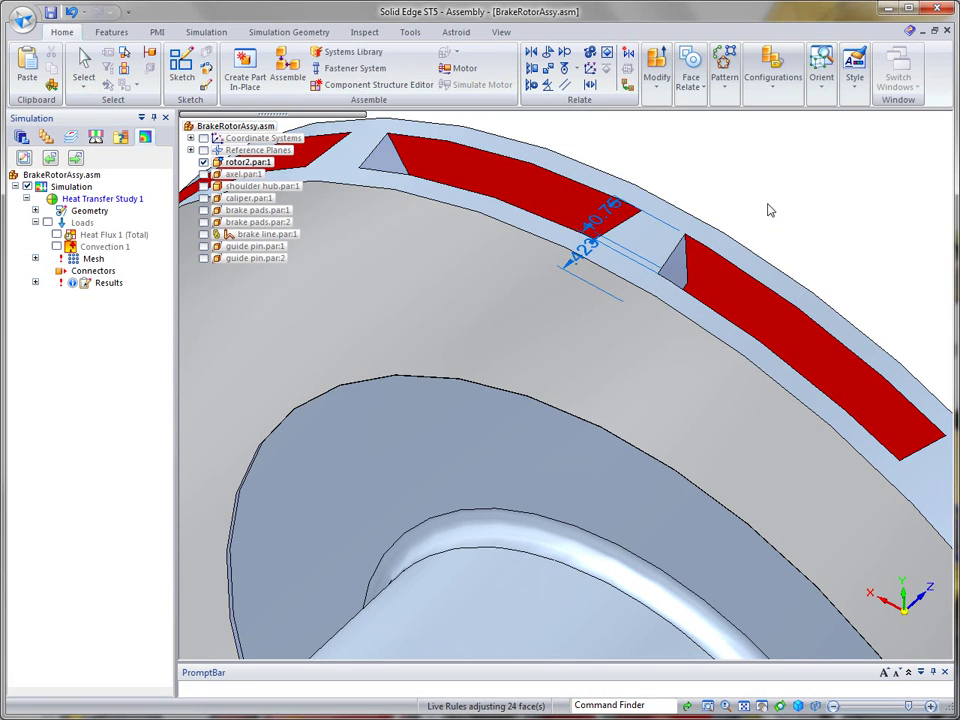
# Step: Change the 10.75 rim slot dimension on rotor2.par to 8.75 and fit the rotor in view
pyautogui.press('Escape')
pyautogui.scroll(-3, 775, 200)
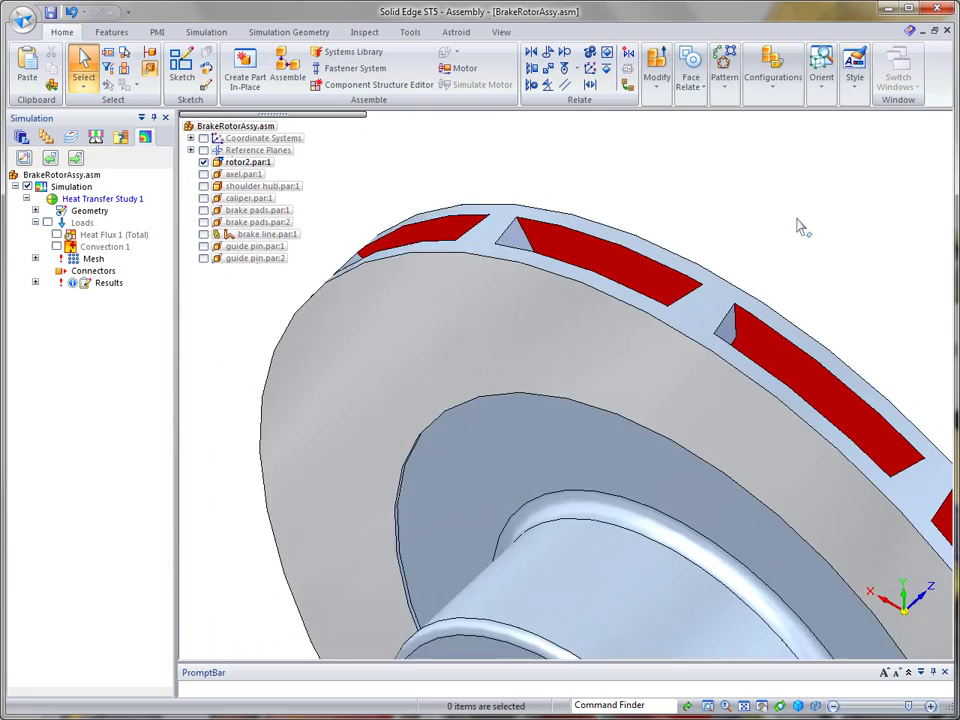
pyautogui.moveTo(814, 214); pyautogui.dragTo(742, 228, button='middle')
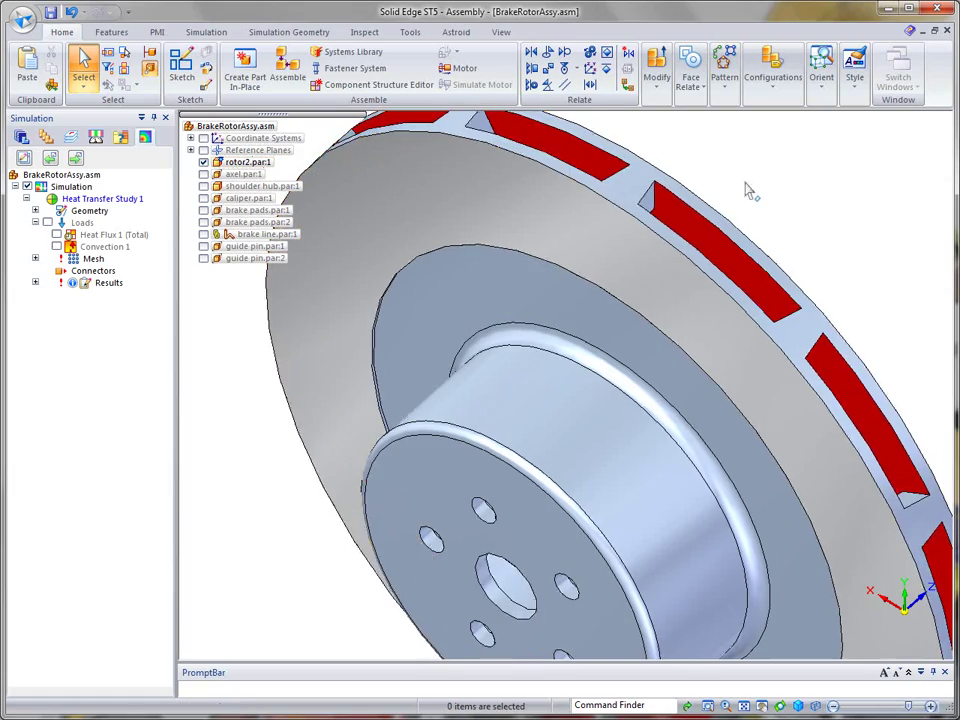
pyautogui.moveTo(745, 190); pyautogui.dragTo(717, 221, button='middle')
pyautogui.click(681, 270)
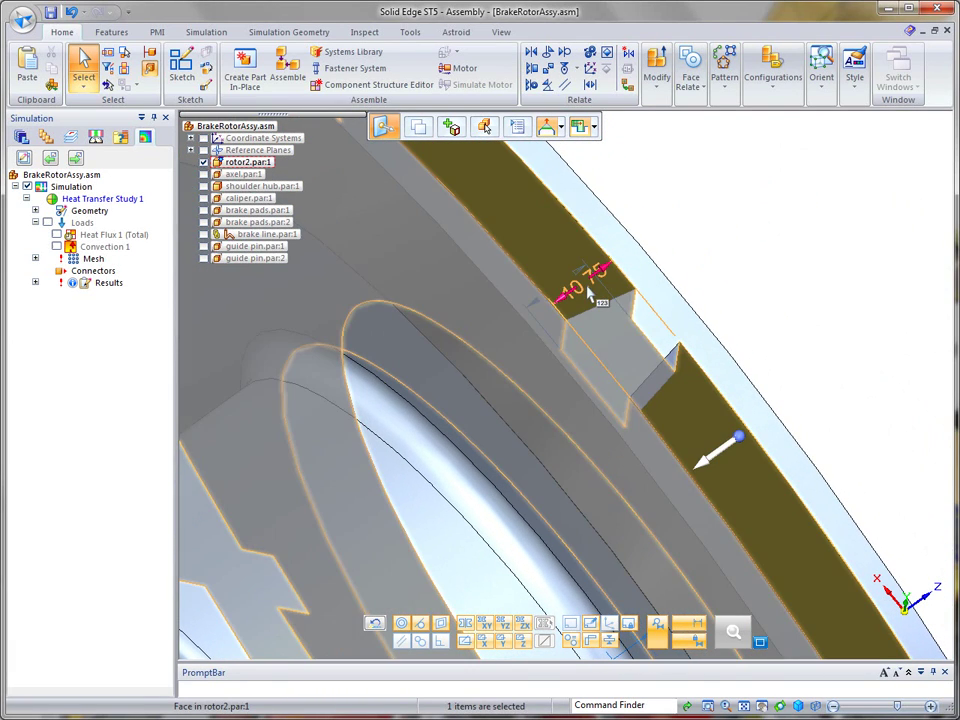
pyautogui.click(587, 290)
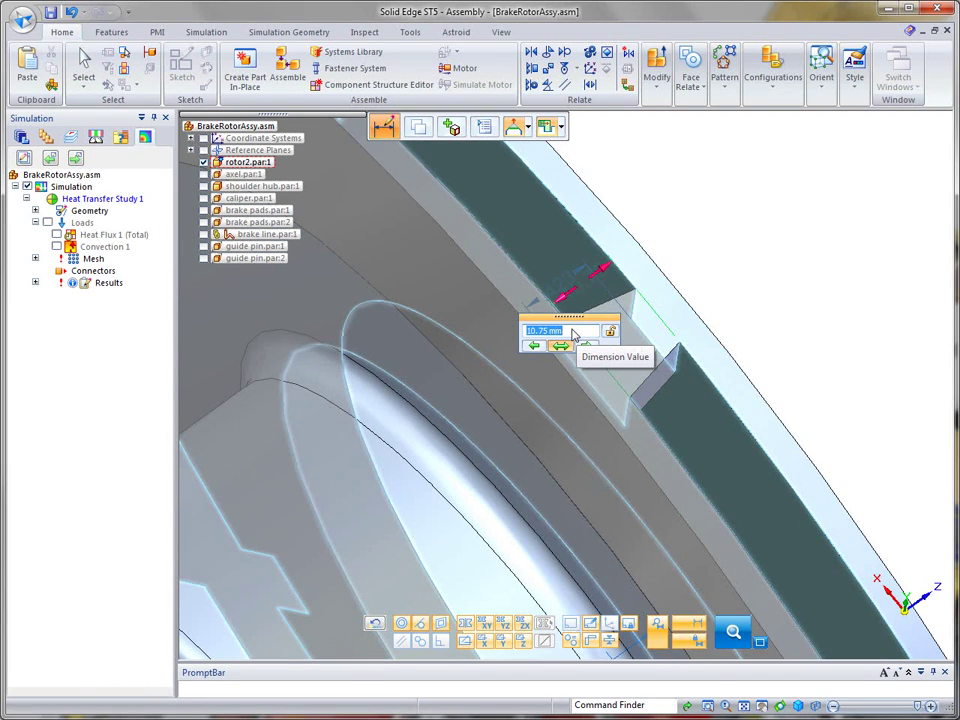
pyautogui.write('8')
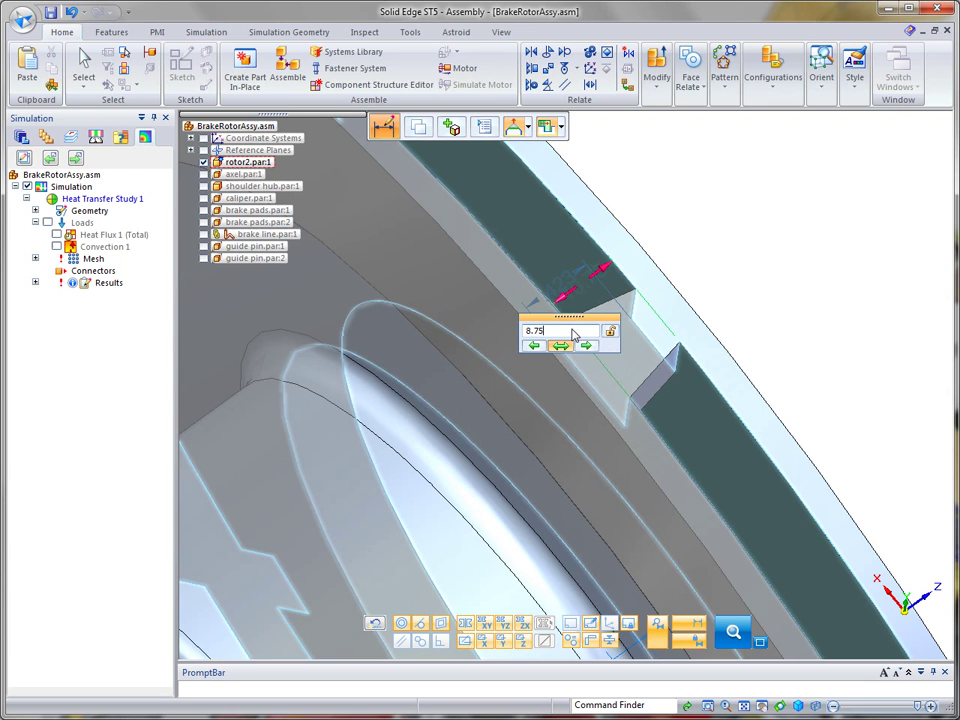
pyautogui.write('.75')
pyautogui.press('Return')
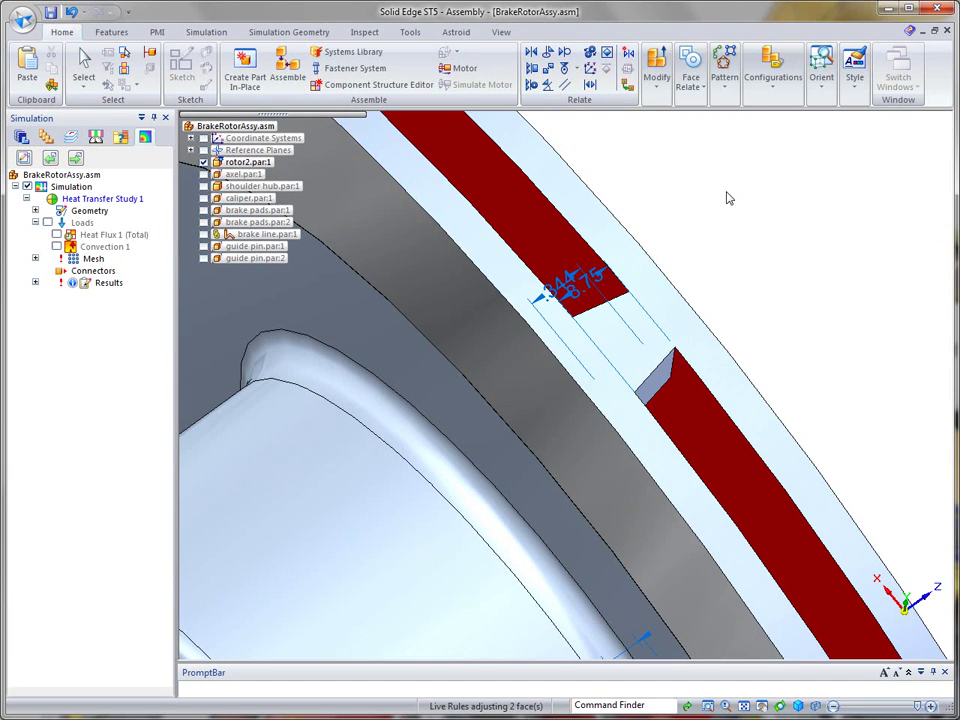
pyautogui.press('Escape')
pyautogui.moveTo(728, 198); pyautogui.dragTo(625, 220, button='middle')
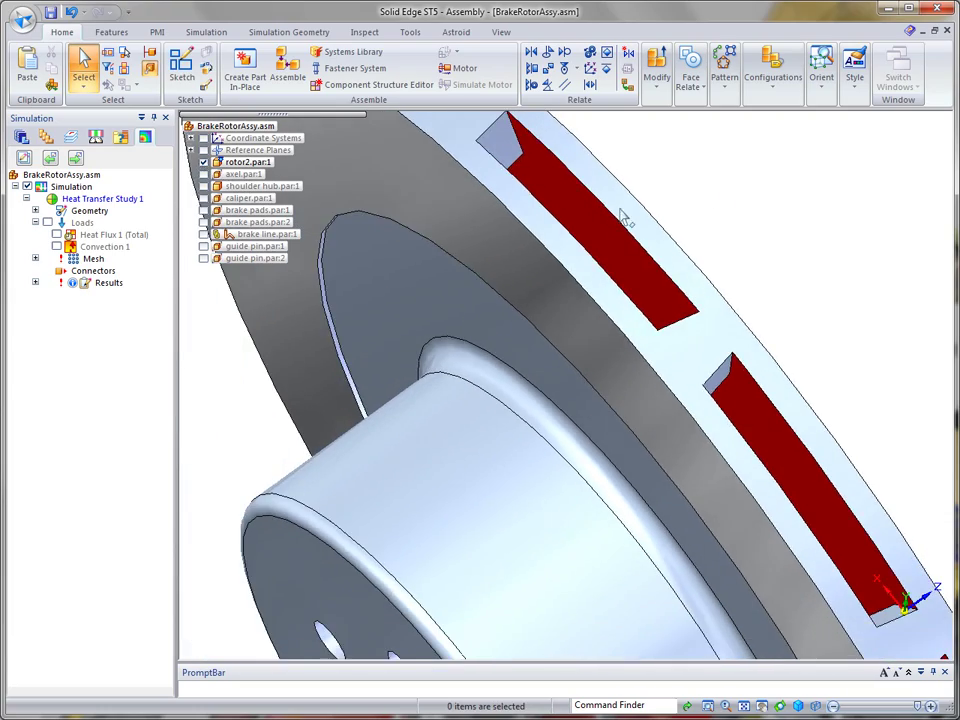
pyautogui.hotkey('ctrl', 'f')
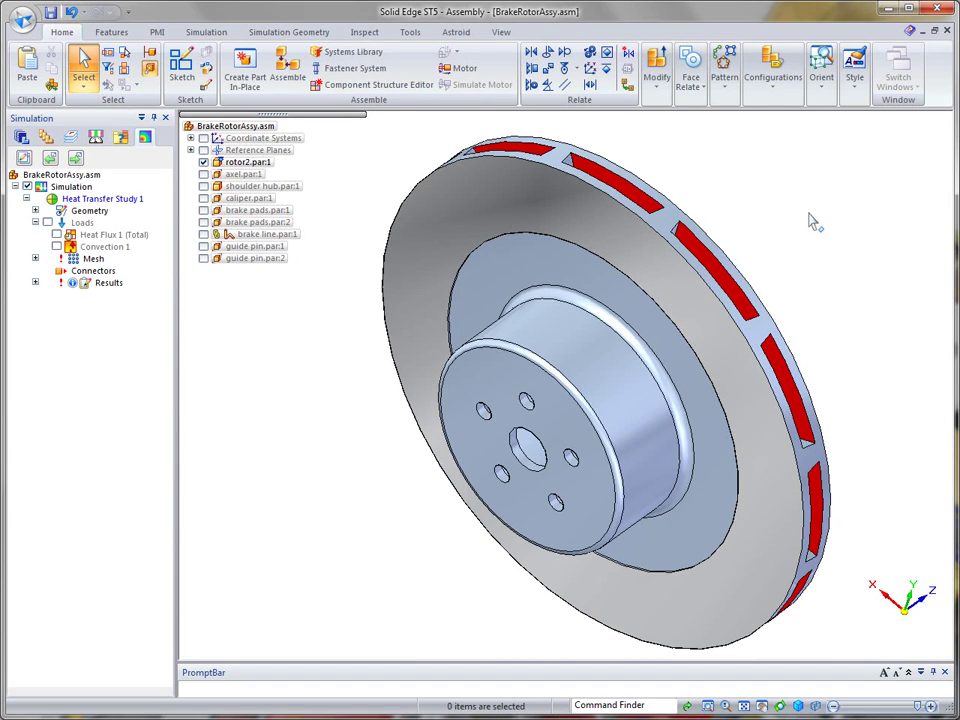
# Step: Re-solve the heat transfer study so the modified rotor's temperatures span 59.2–197 °C
pyautogui.click(207, 32)
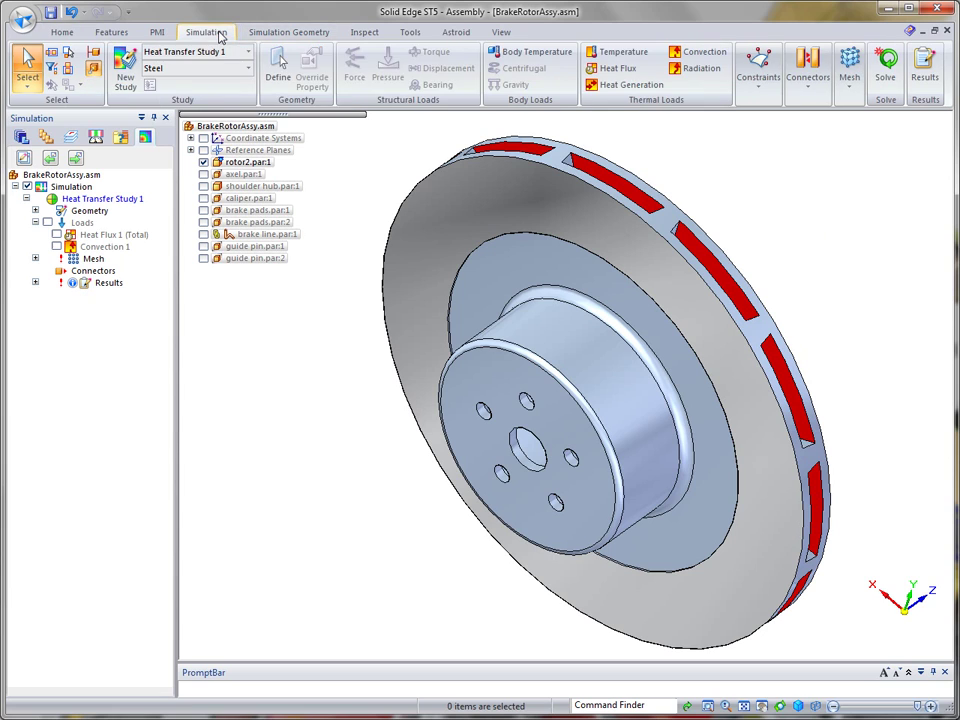
pyautogui.click(880, 78)
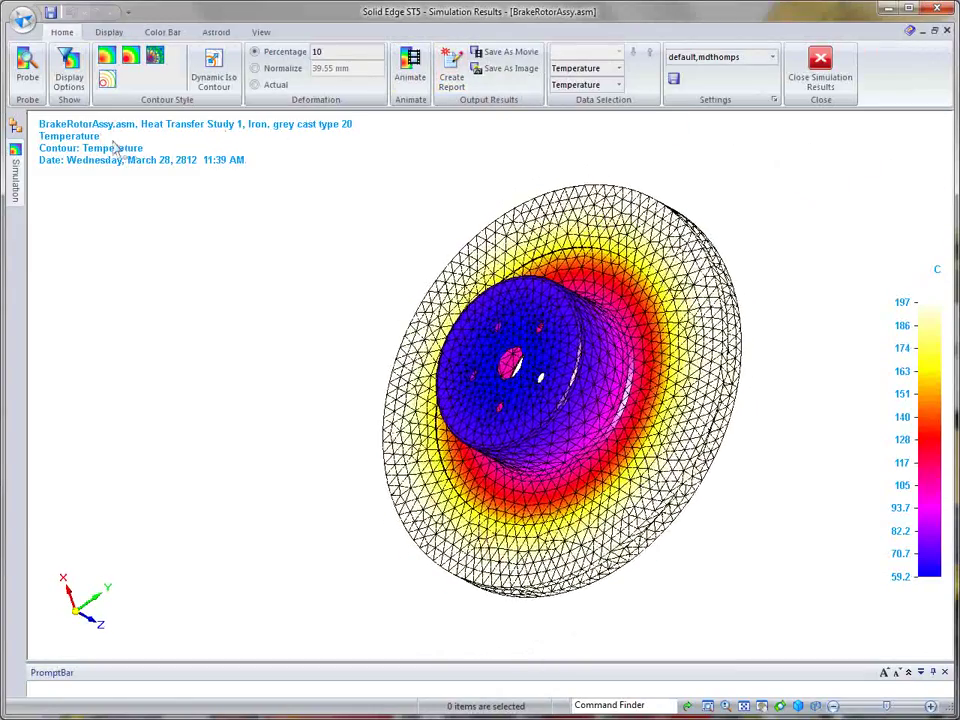
# Step: Switch the temperature result to the Line Contour style, leaving Display Options unchanged
pyautogui.click(70, 75)
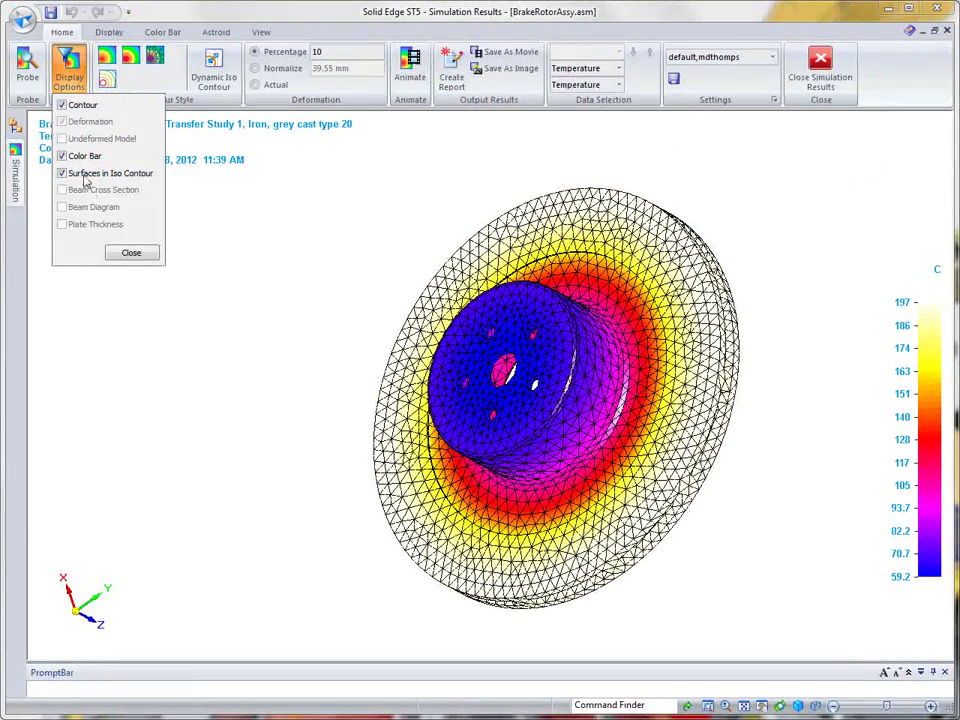
pyautogui.click(140, 254)
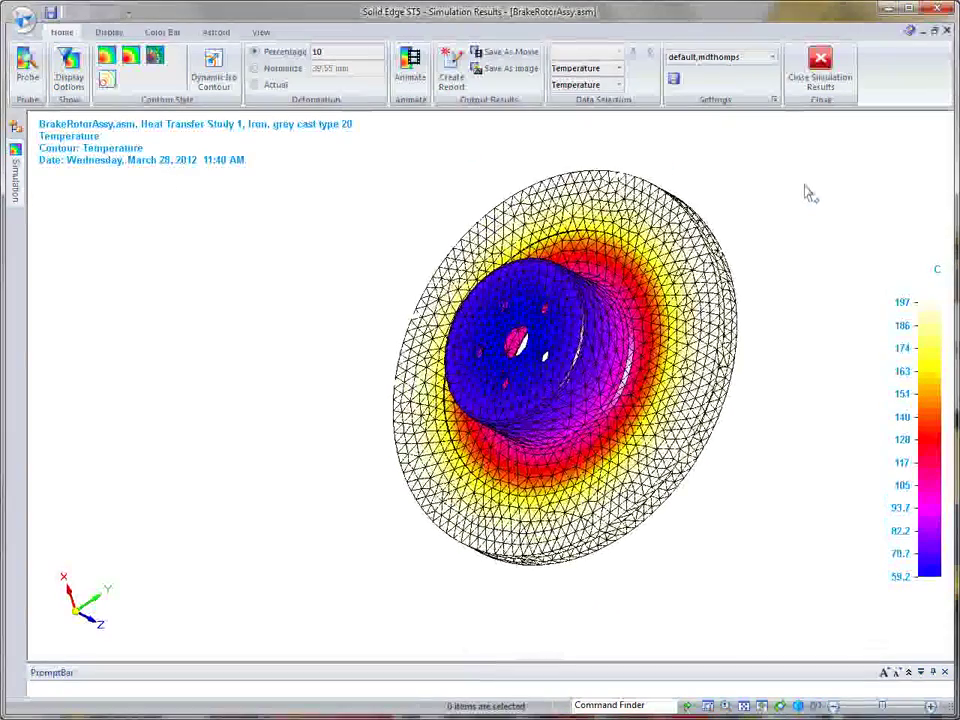
pyautogui.click(108, 80)
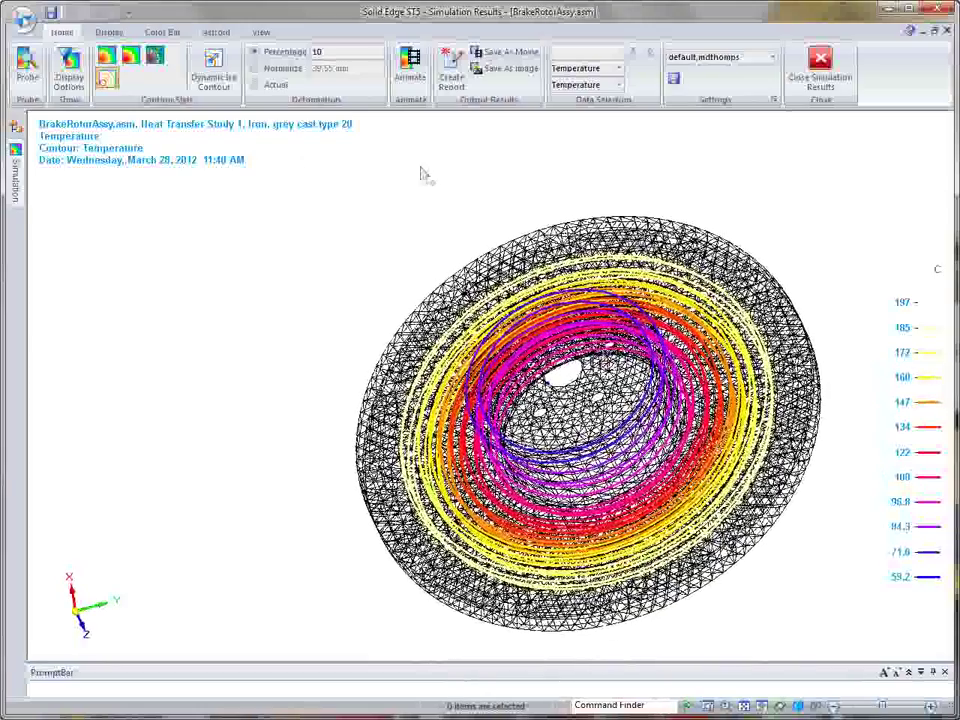
pyautogui.click(220, 72)
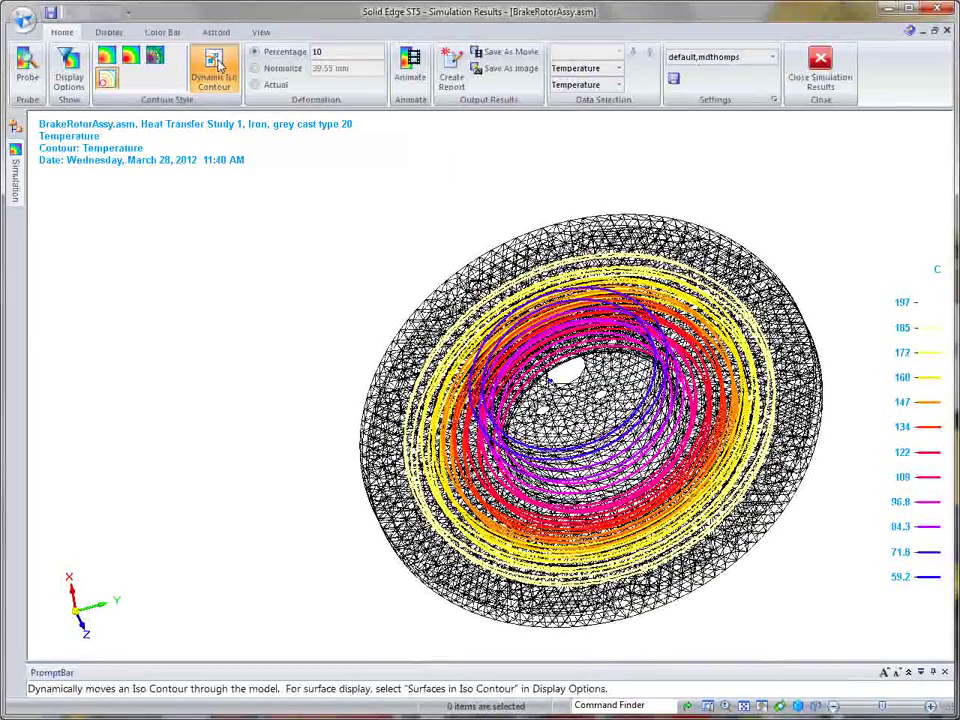
pyautogui.moveTo(576, 420); pyautogui.dragTo(716, 149)
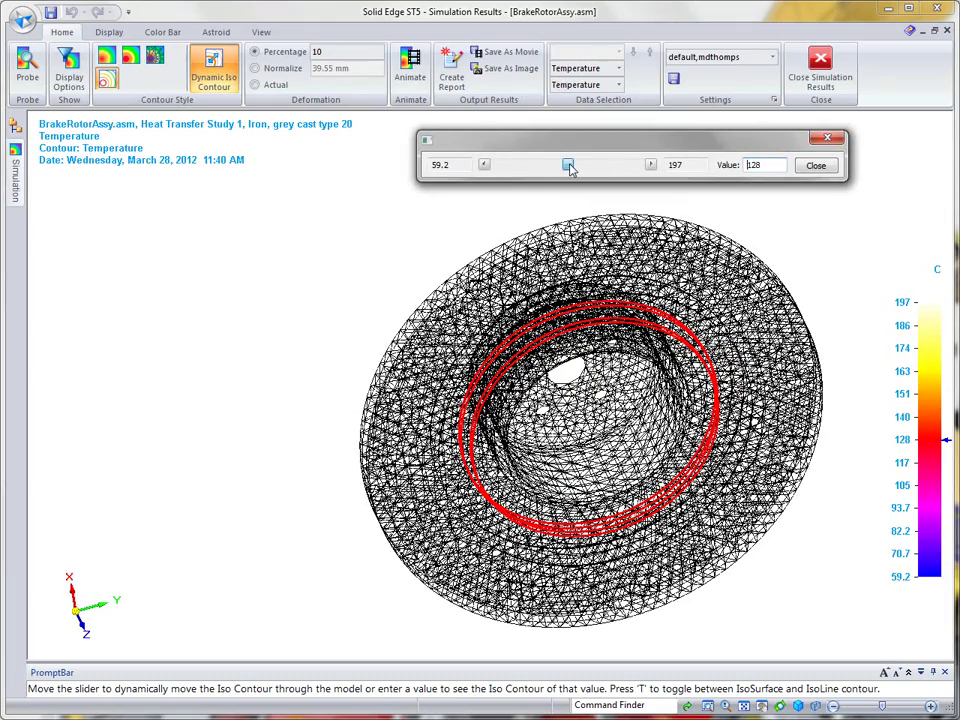
pyautogui.moveTo(570, 169); pyautogui.dragTo(616, 171)
pyautogui.moveTo(765, 165); pyautogui.dragTo(744, 168)
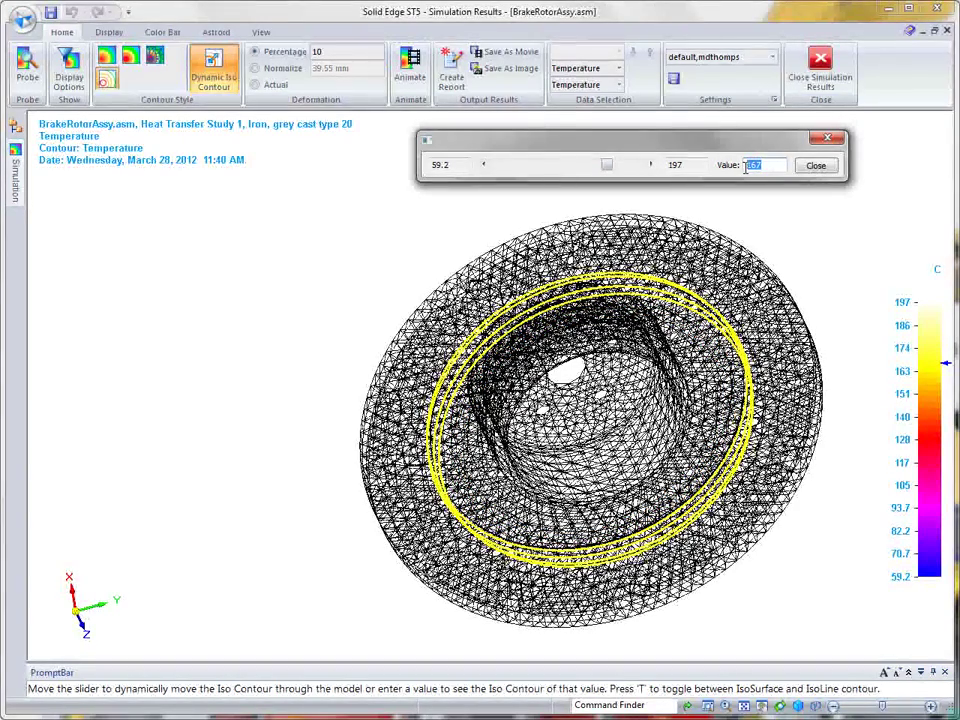
pyautogui.write('14')
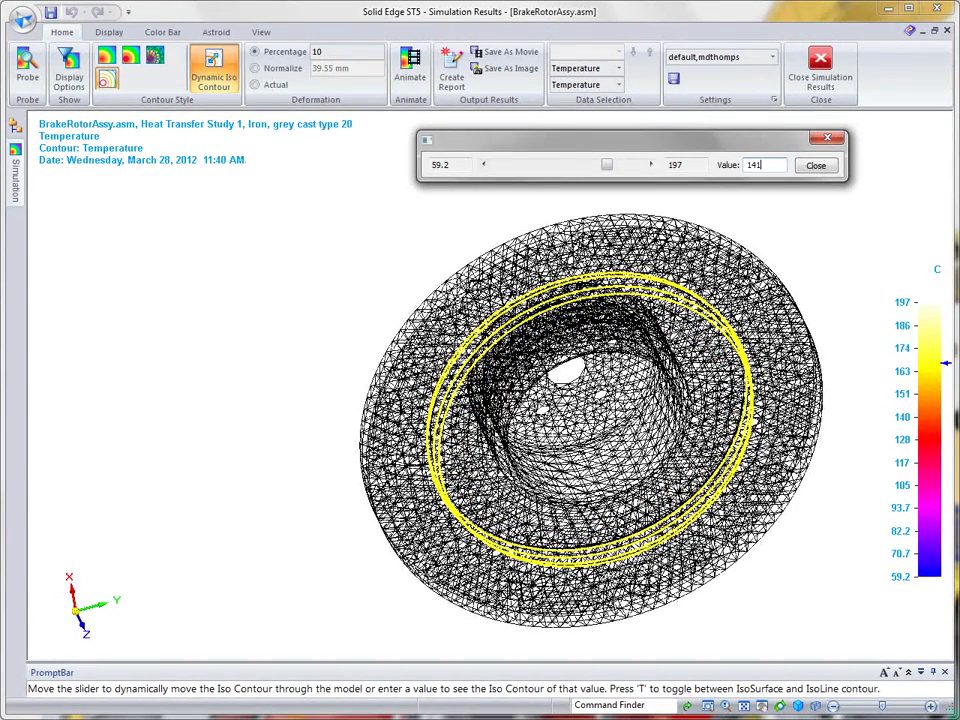
pyautogui.write('1')
pyautogui.press('Return')
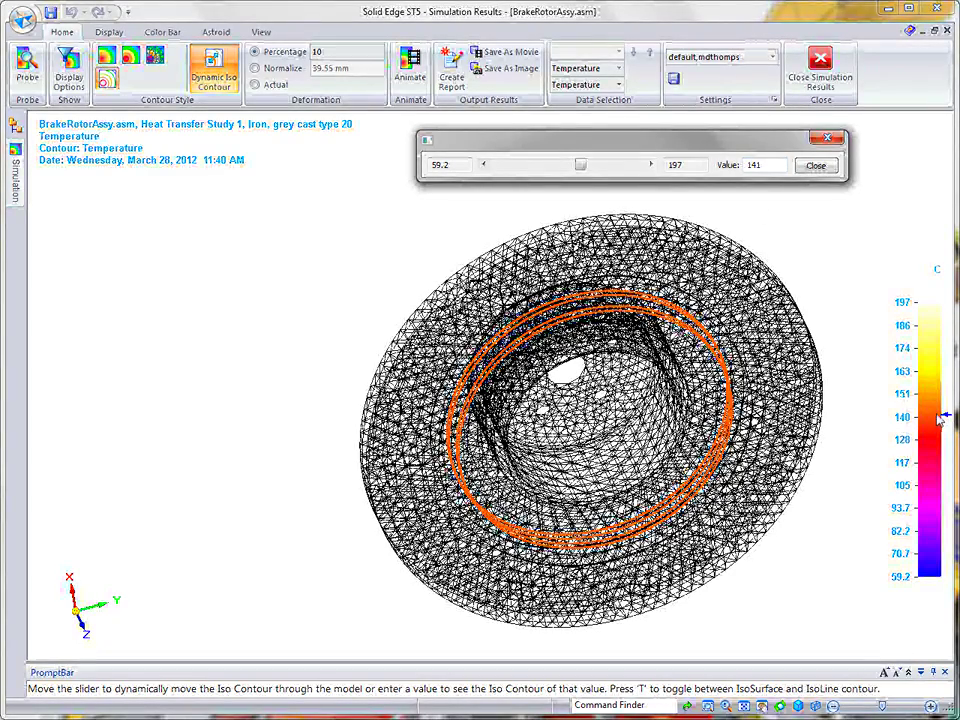
pyautogui.moveTo(946, 414); pyautogui.dragTo(772, 229, button='middle')
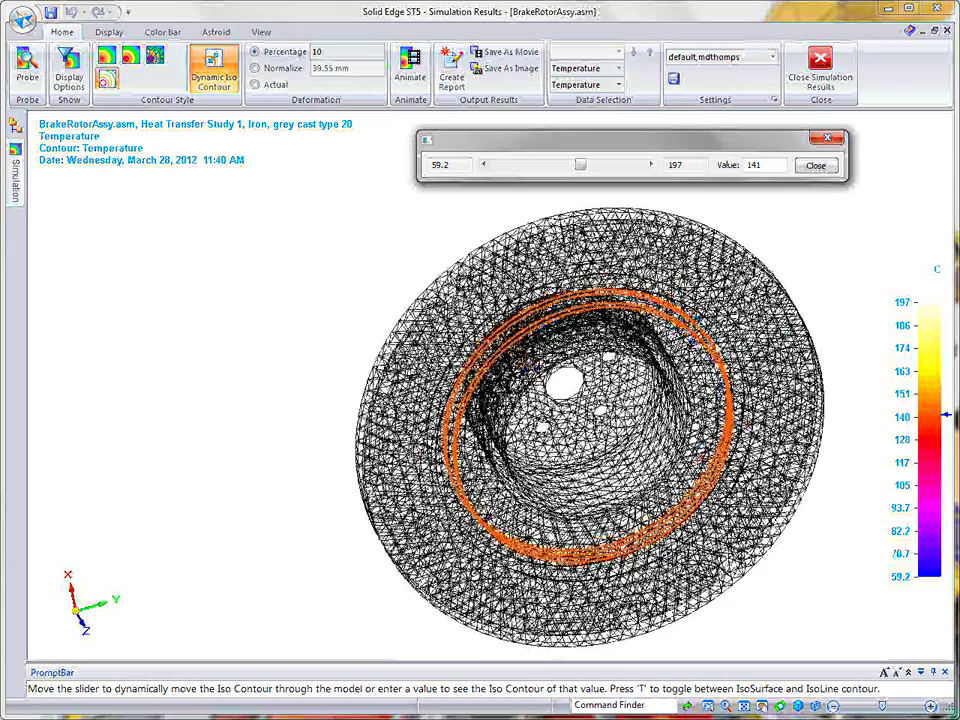
pyautogui.click(829, 139)
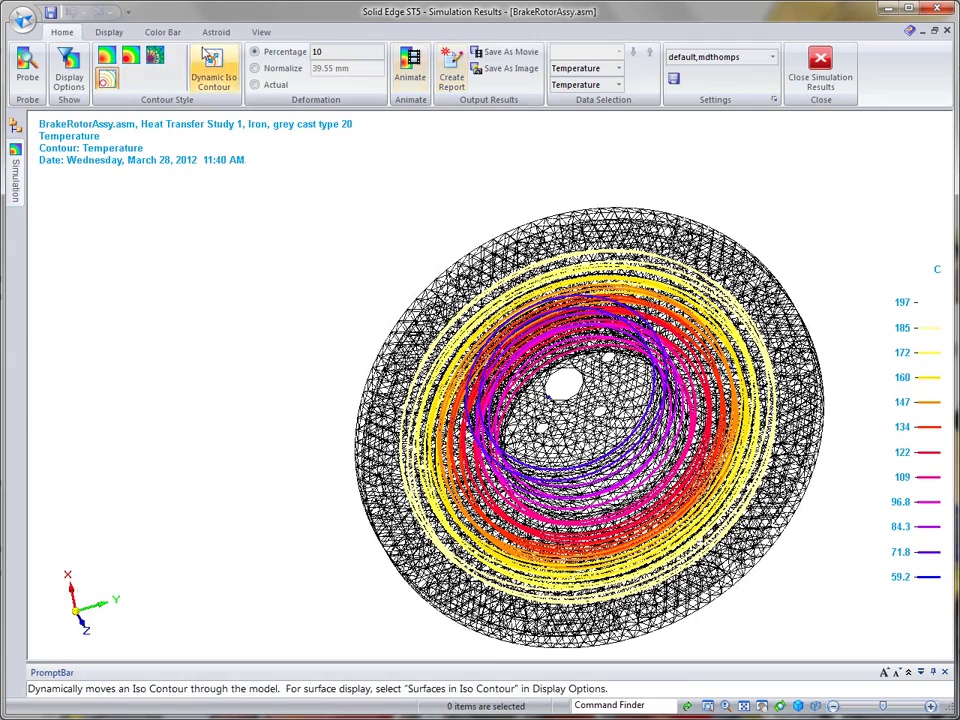
# Step: Set Element Contour, close the temperature results and activate Heat Transfer-Static Study 1
pyautogui.click(155, 55)
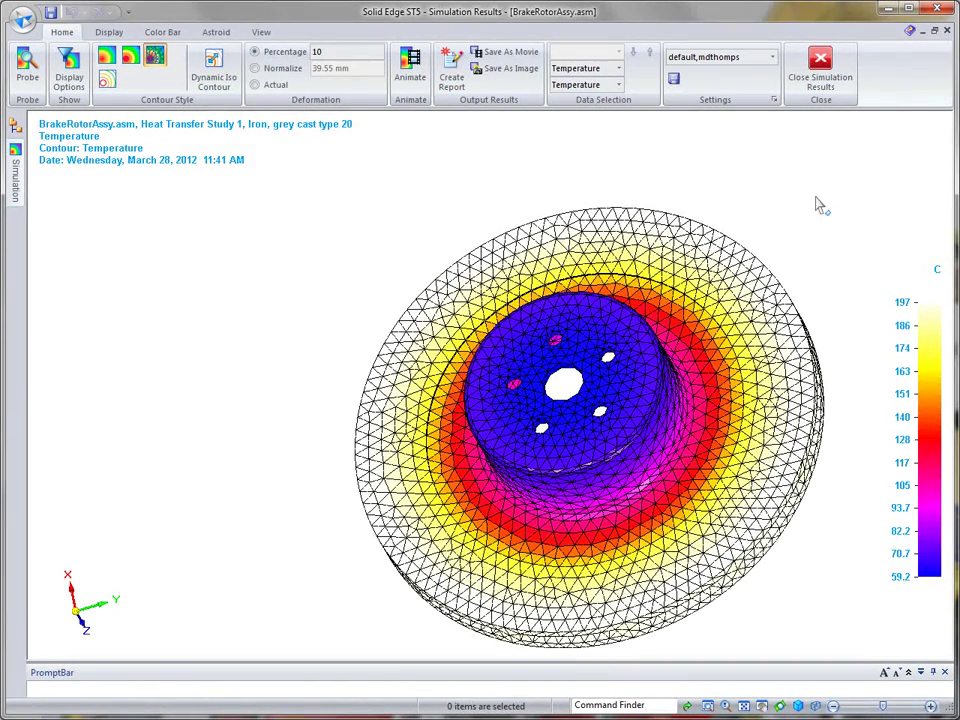
pyautogui.click(820, 62)
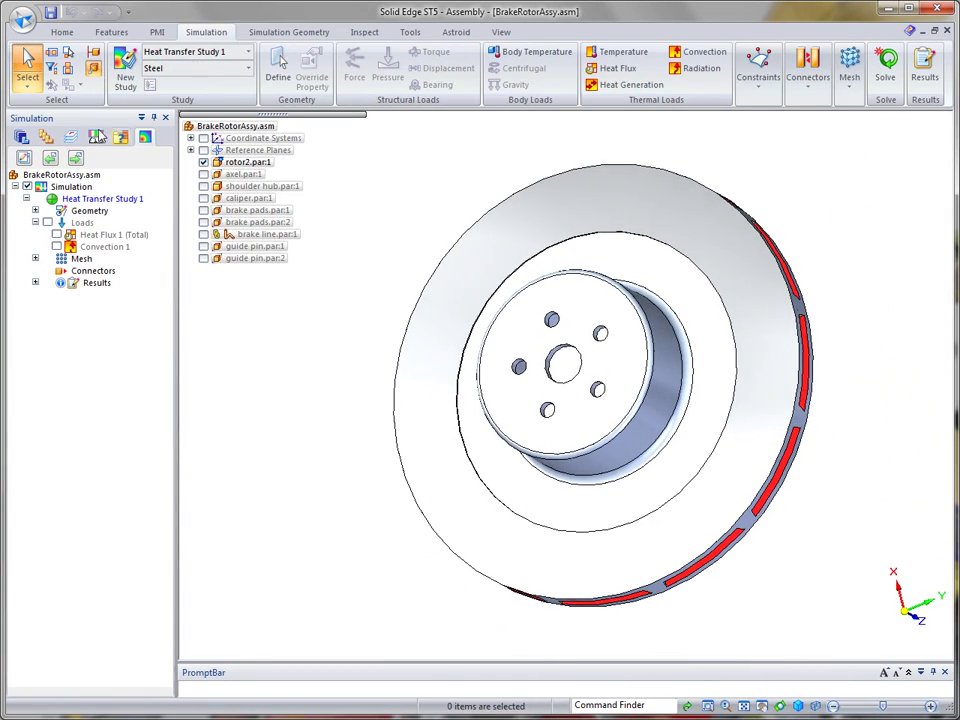
pyautogui.click(75, 158)
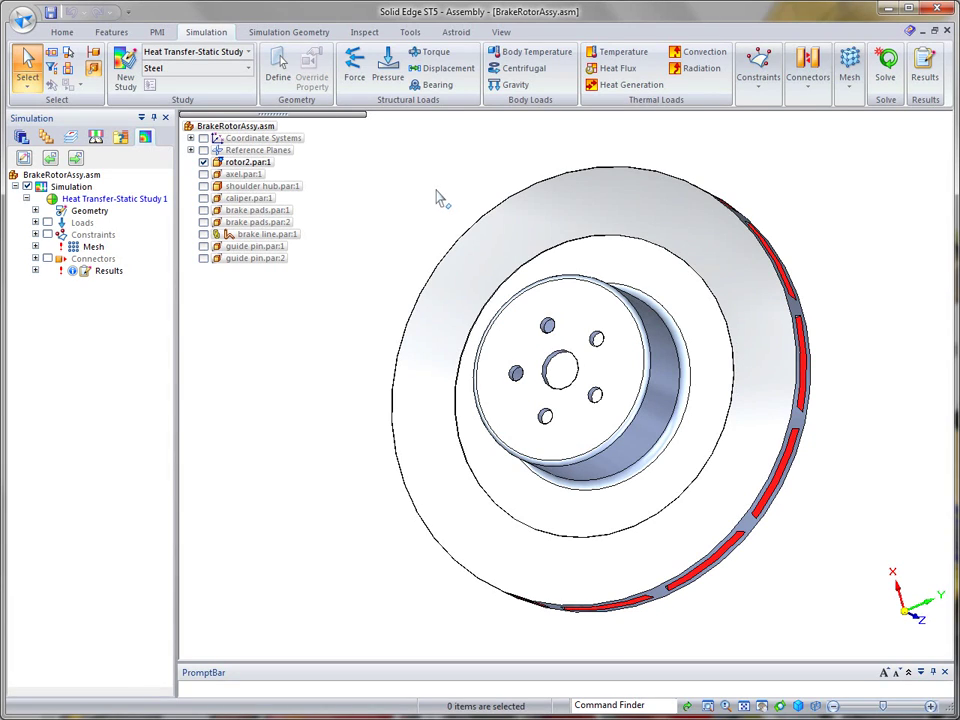
# Step: Open the Heat Transfer-Static Study 1 results (50.9–196 °C) and orbit the meshed rotor
pyautogui.click(926, 76)
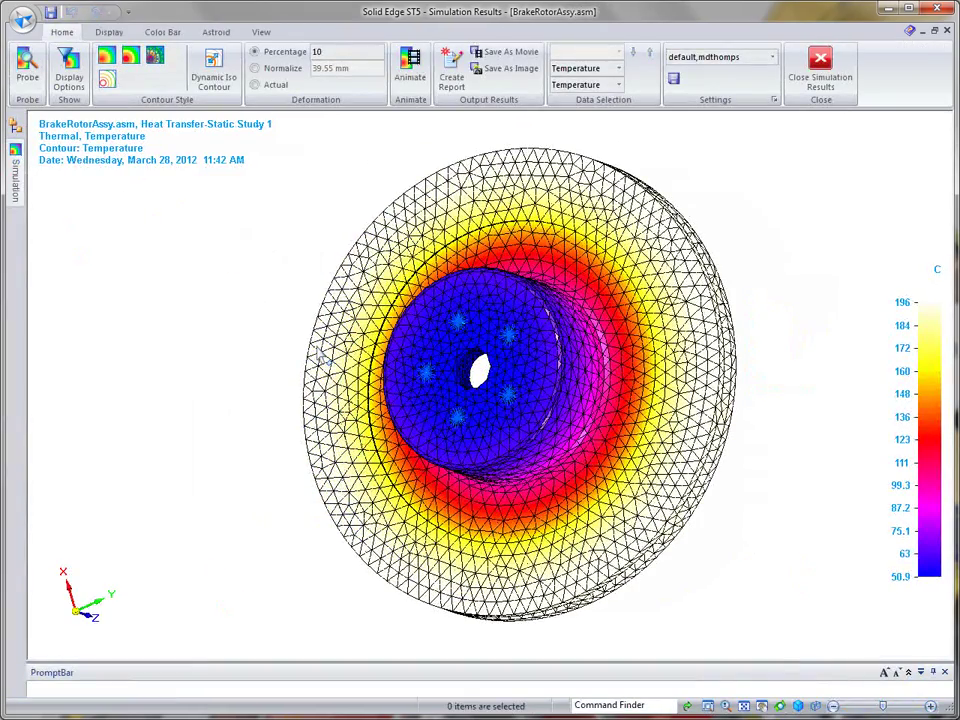
pyautogui.moveTo(321, 357); pyautogui.dragTo(656, 321, button='middle')
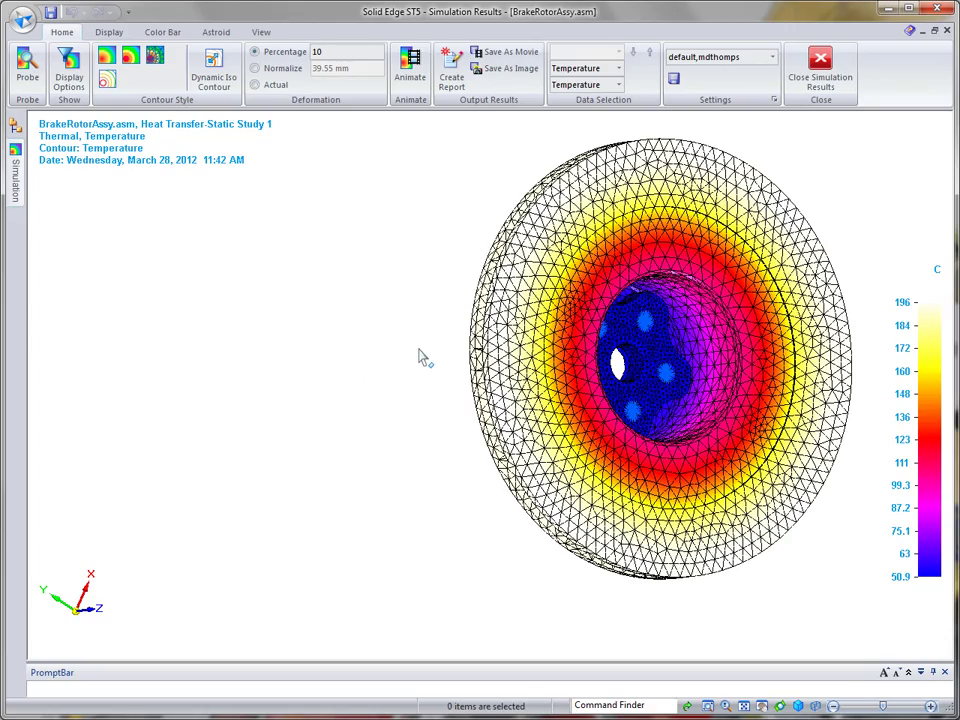
pyautogui.moveTo(420, 358); pyautogui.dragTo(422, 360, button='middle')
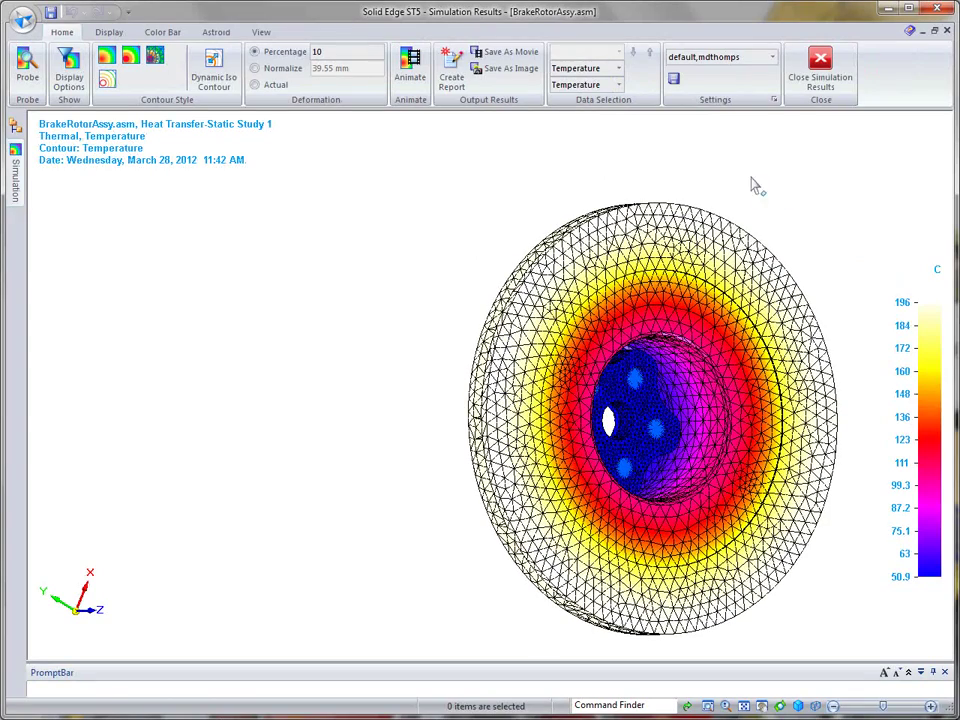
# Step: Show Von Mises stress (peak 590 MPa), then total displacement (peak 0.225 mm)
pyautogui.click(619, 68)
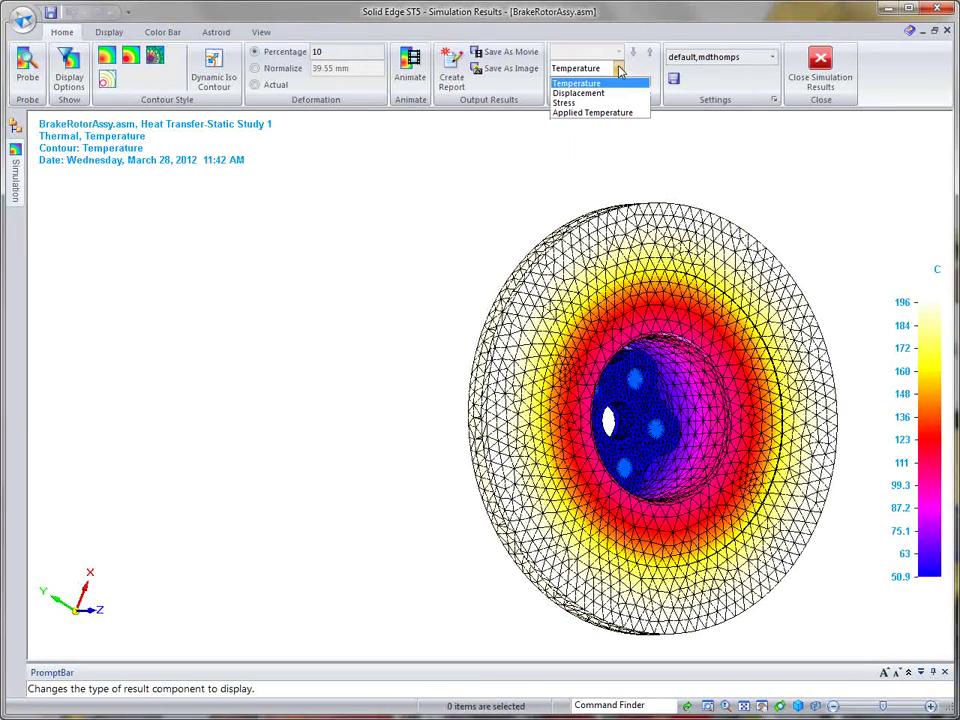
pyautogui.click(576, 104)
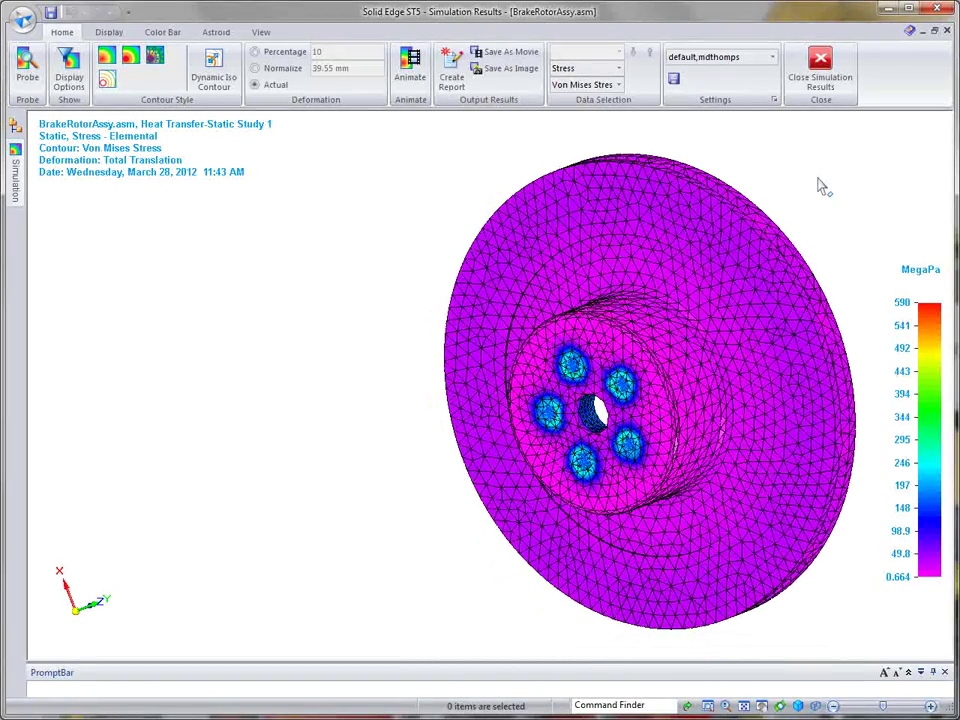
pyautogui.click(618, 68)
pyautogui.click(590, 93)
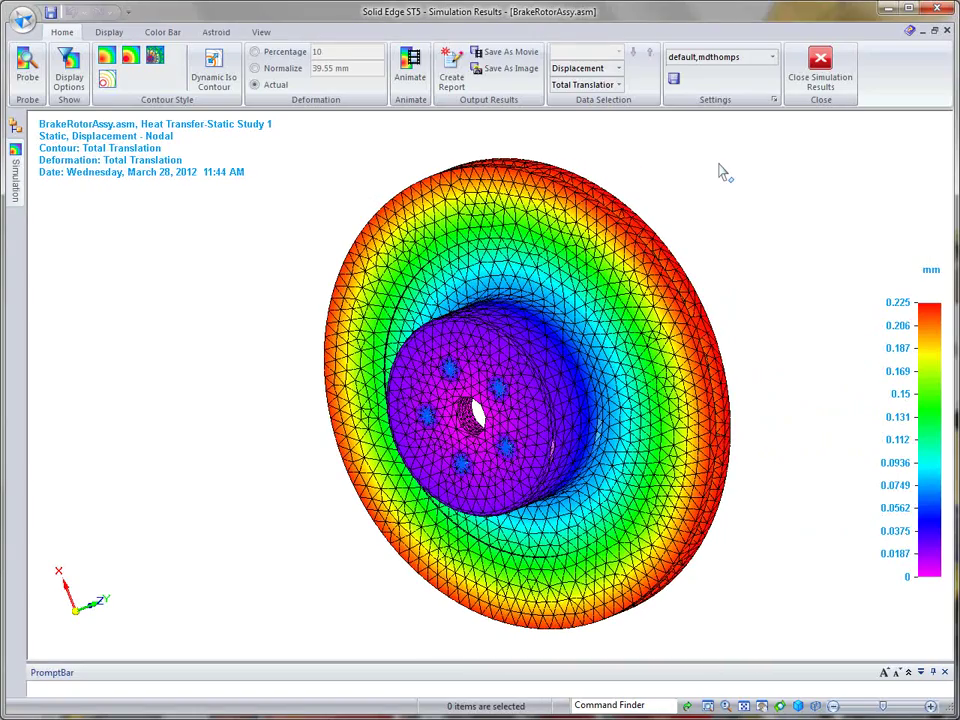
# Step: Create a Webpage (.html) simulation report, proceeding despite the incomplete-study warning
pyautogui.click(451, 84)
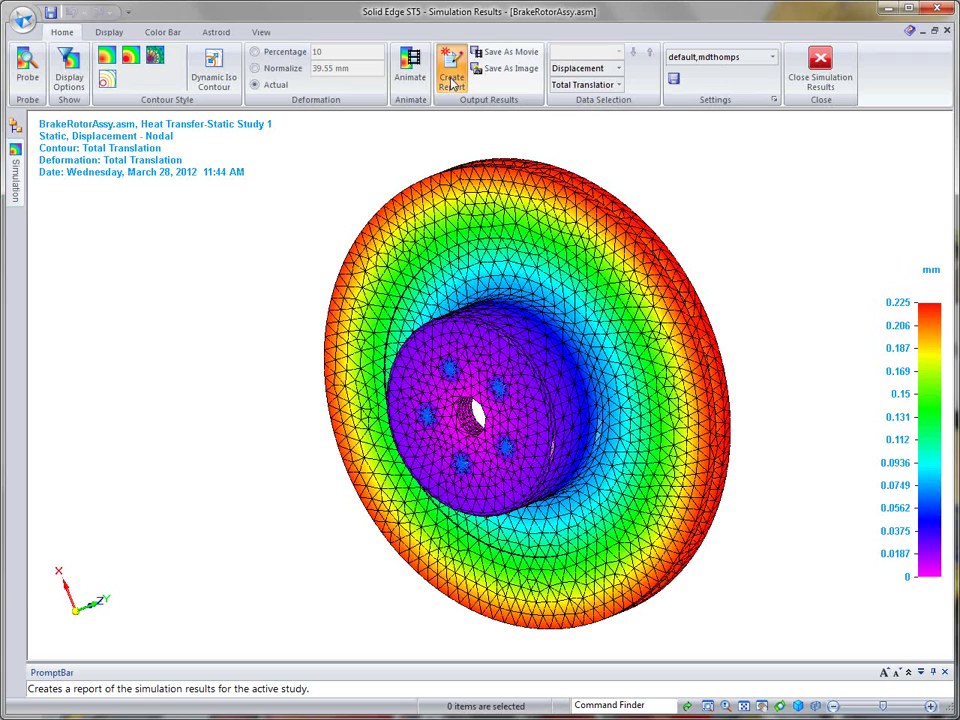
pyautogui.click(508, 399)
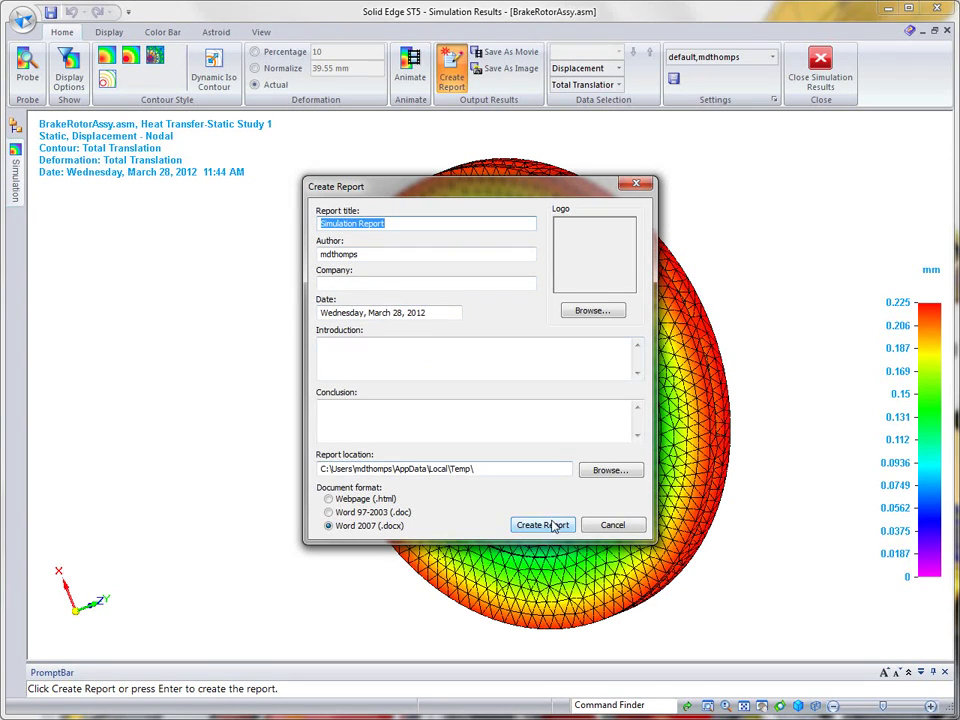
pyautogui.click(330, 500)
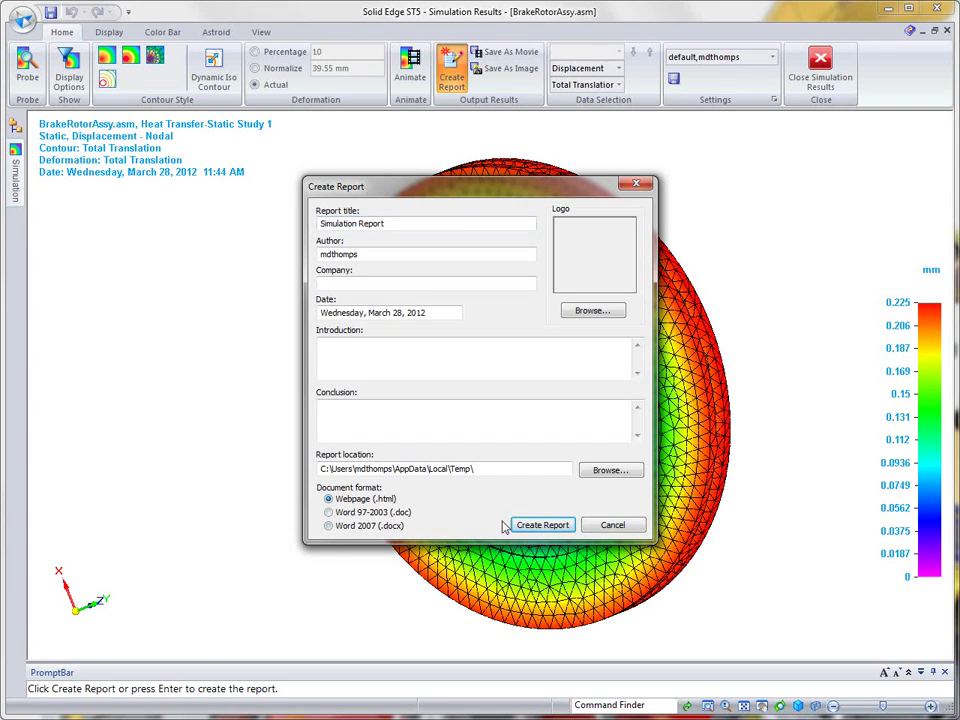
pyautogui.click(546, 525)
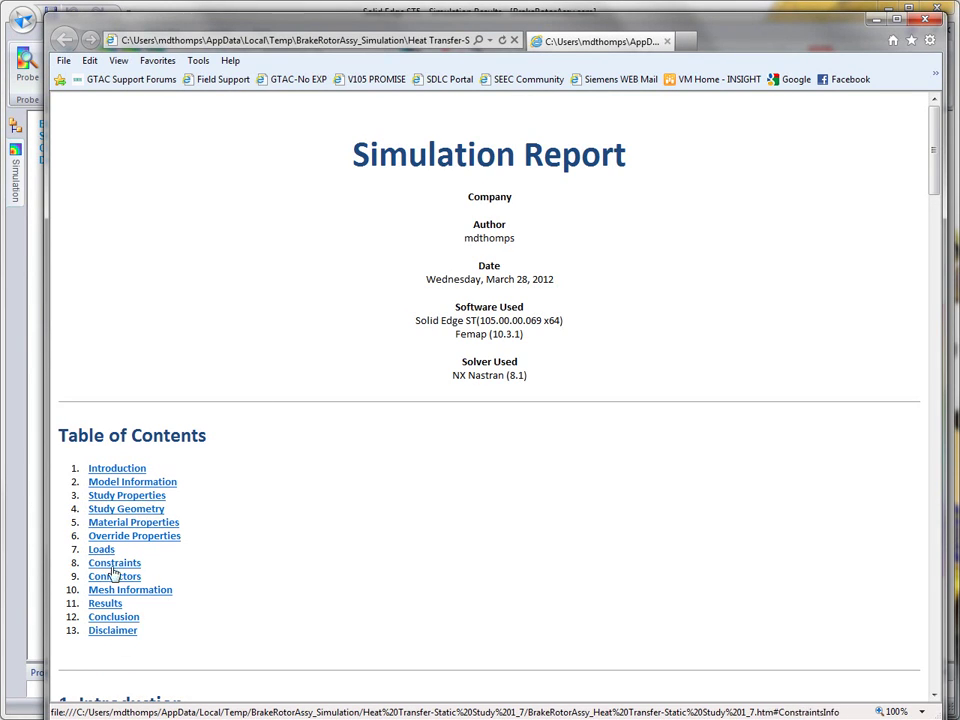
# Step: Review the report's Results sections 11.2.1 and 11.2.2, then close the report window
pyautogui.click(106, 605)
pyautogui.scroll(-4, 515, 322)
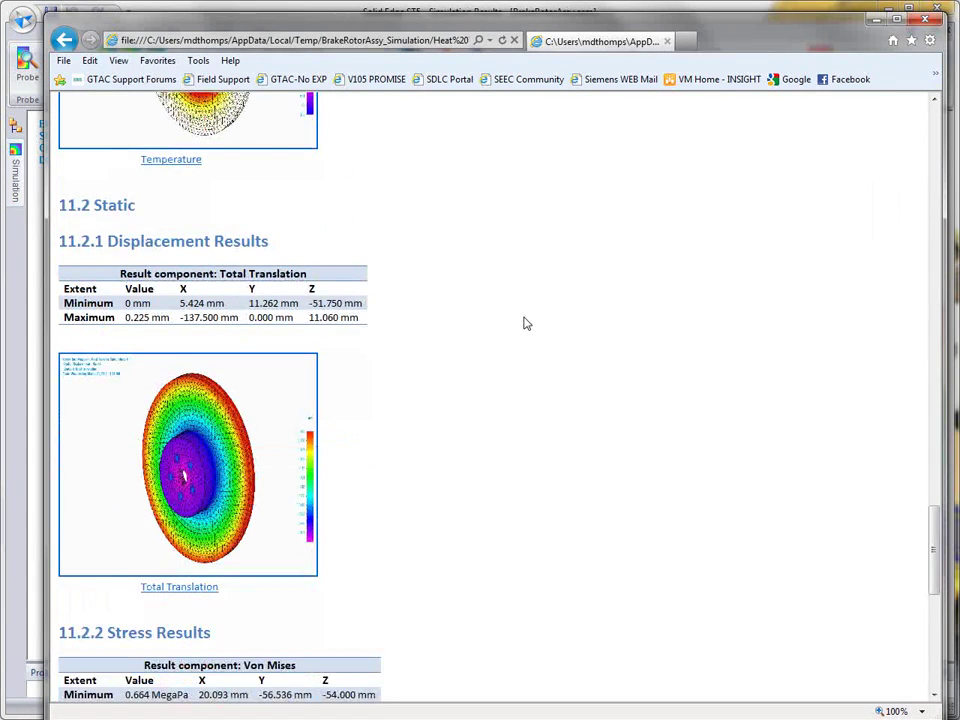
pyautogui.scroll(-3, 522, 321)
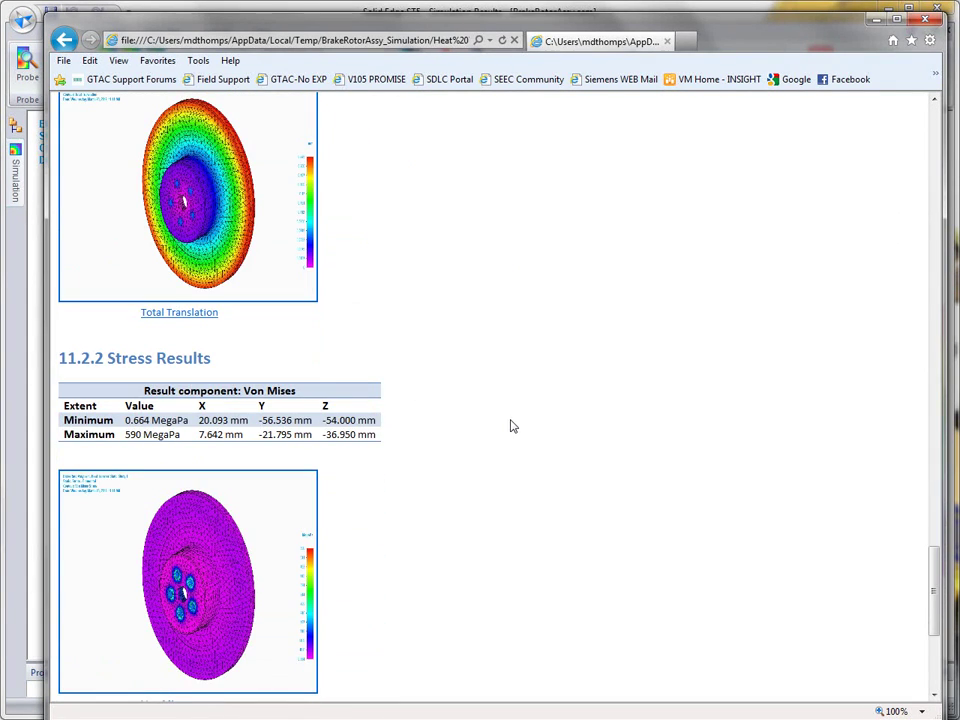
pyautogui.scroll(10, 505, 430)
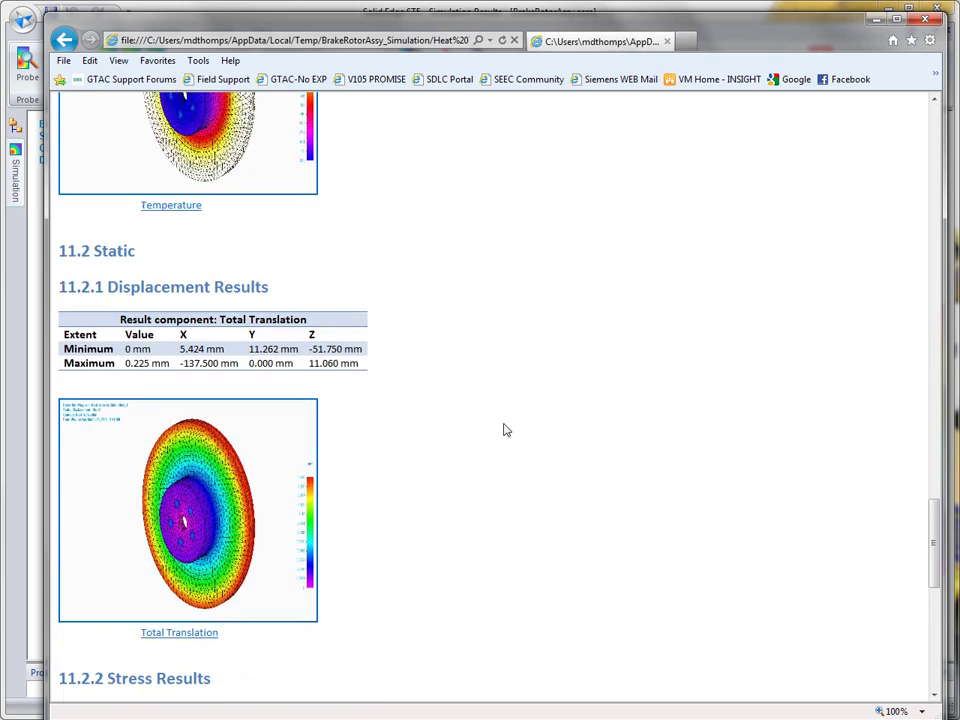
pyautogui.scroll(8, 501, 432)
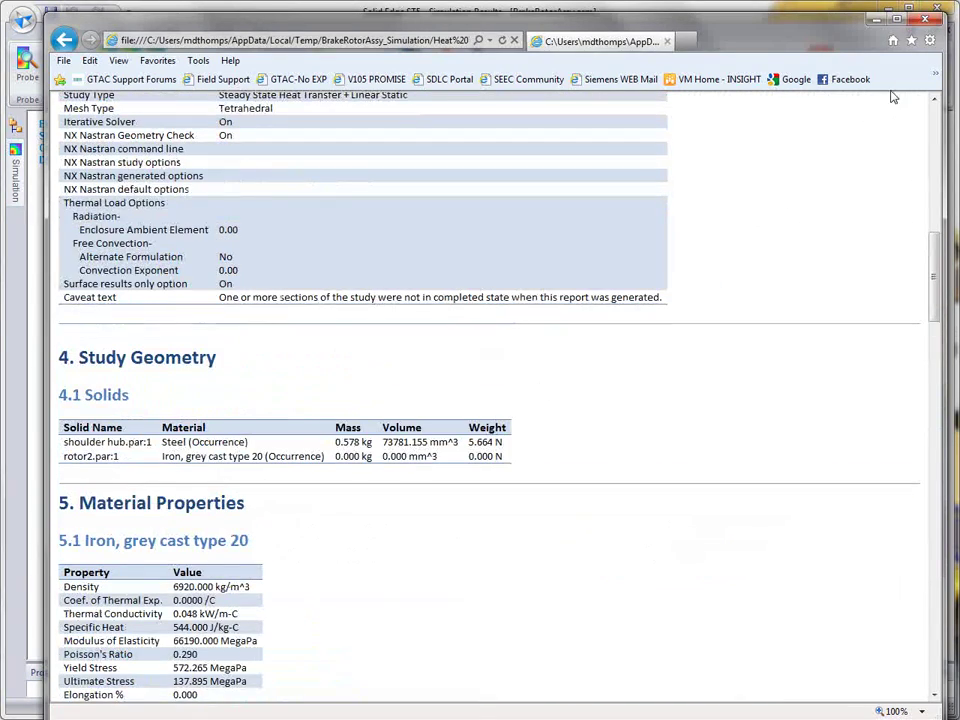
pyautogui.click(931, 20)
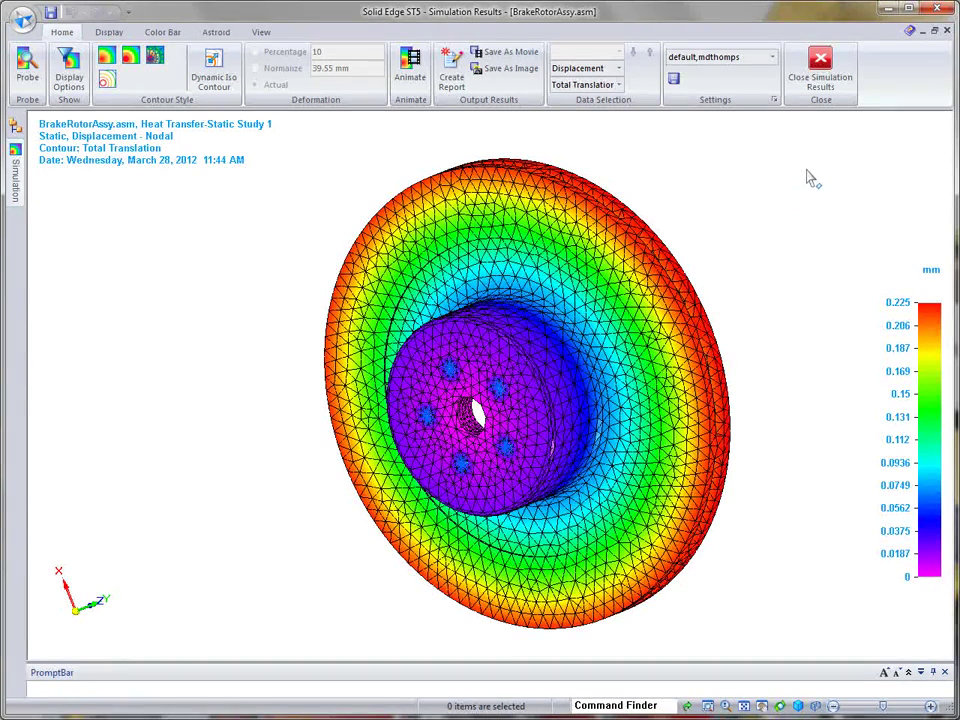
# Step: Close the simulation results to return to the BrakeRotorAssy.asm assembly
pyautogui.click(820, 65)
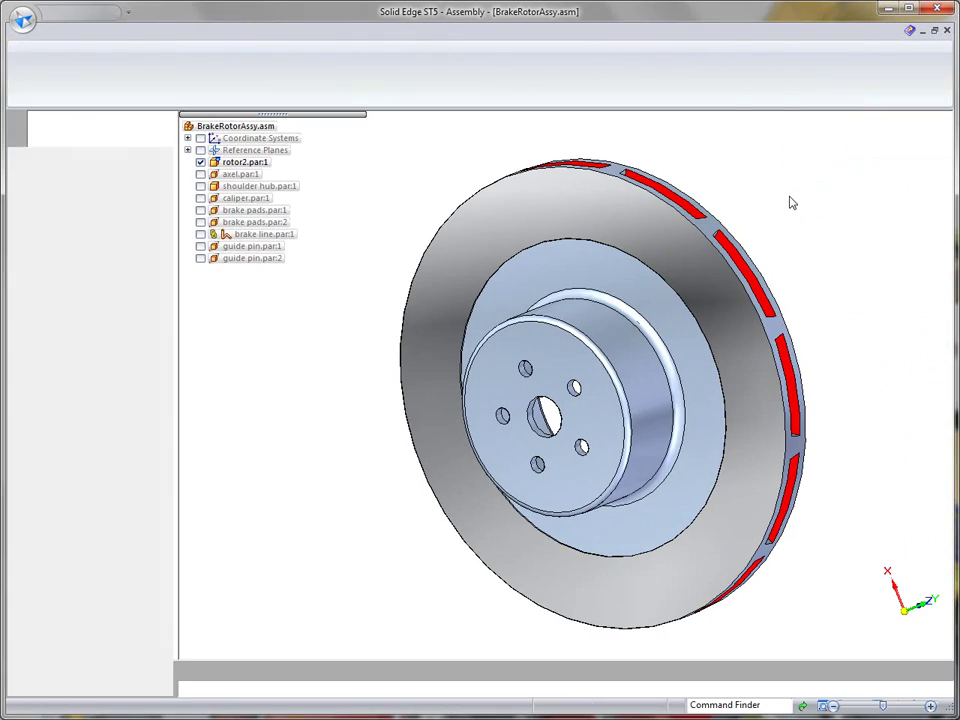